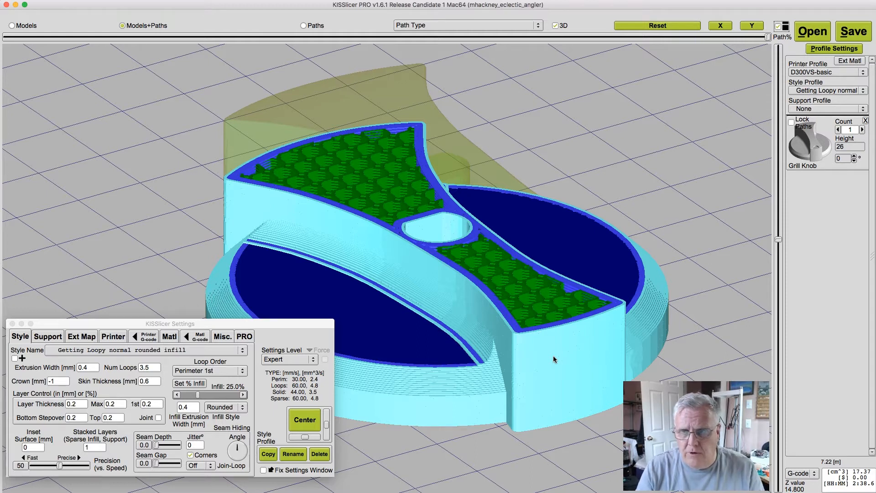
Display only the tool paths of the single layer at Z 0.200 as flat lines, without the model or 3D rendering
left_click(555, 26)
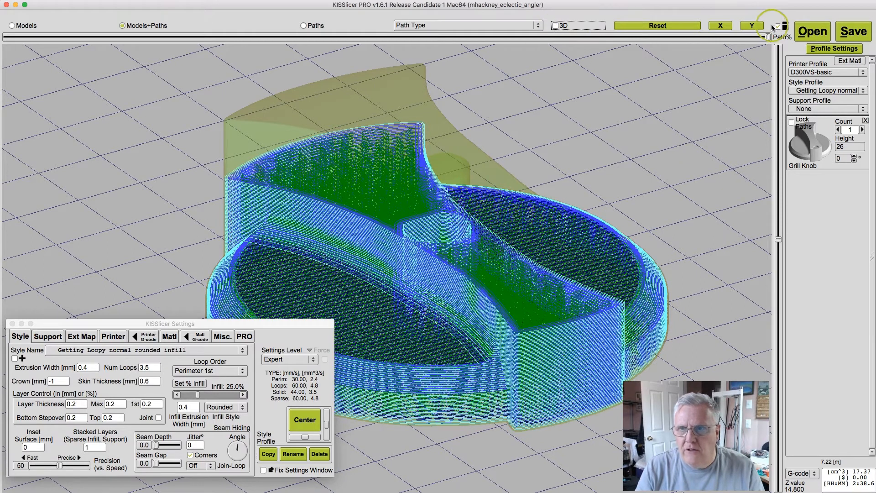
left_click(778, 26)
left_click(304, 26)
left_click_drag(779, 241, 779, 489)
left_click_drag(428, 214, 446, 254)
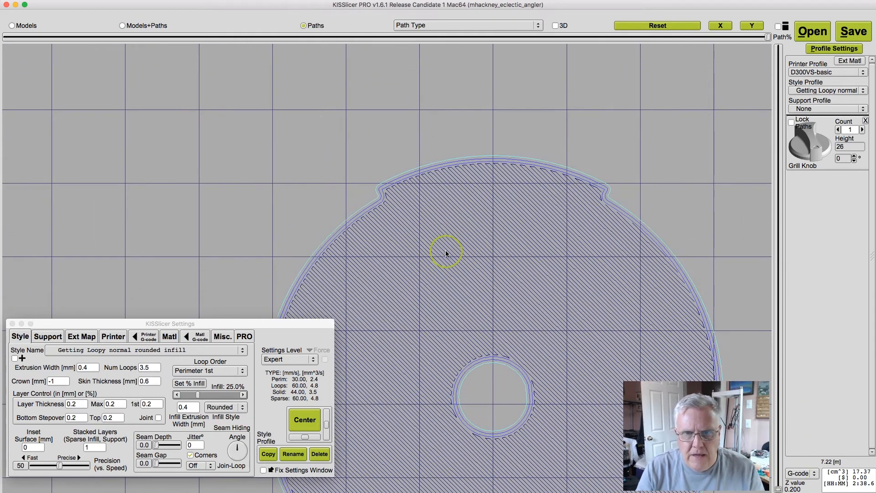
scroll(466, 200, "up", 3)
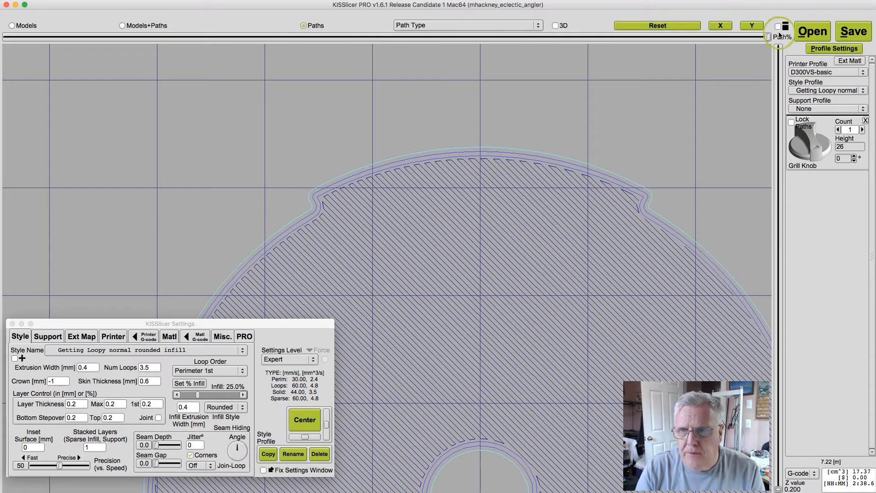
Rewind the layer's path playback to the outer perimeter and check its colour against the Path Color Key
left_click_drag(768, 36, 26, 56)
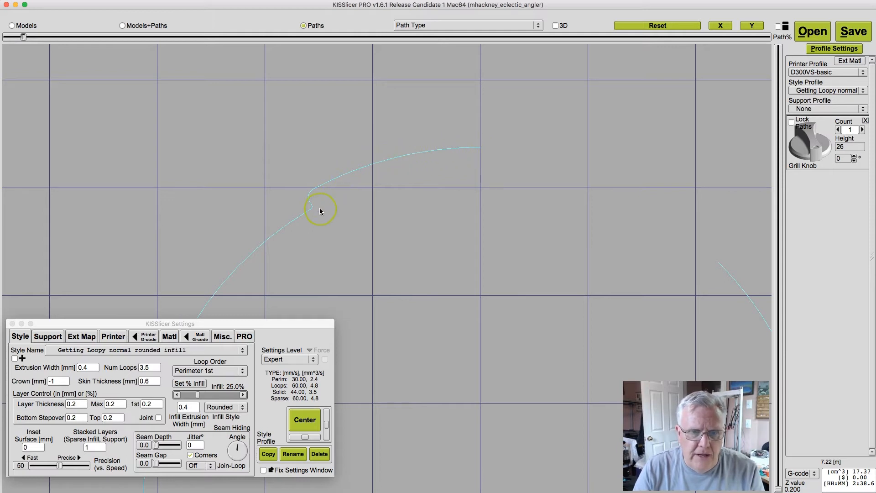
left_click(125, 0)
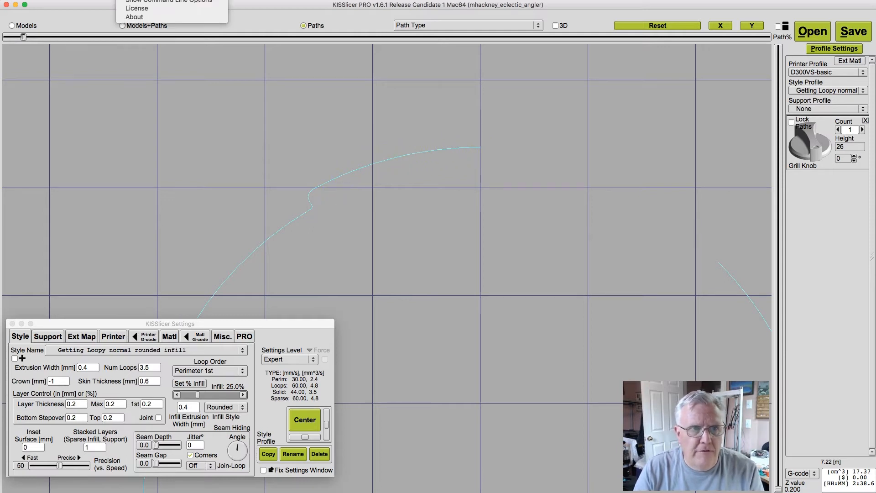
left_click(164, 0)
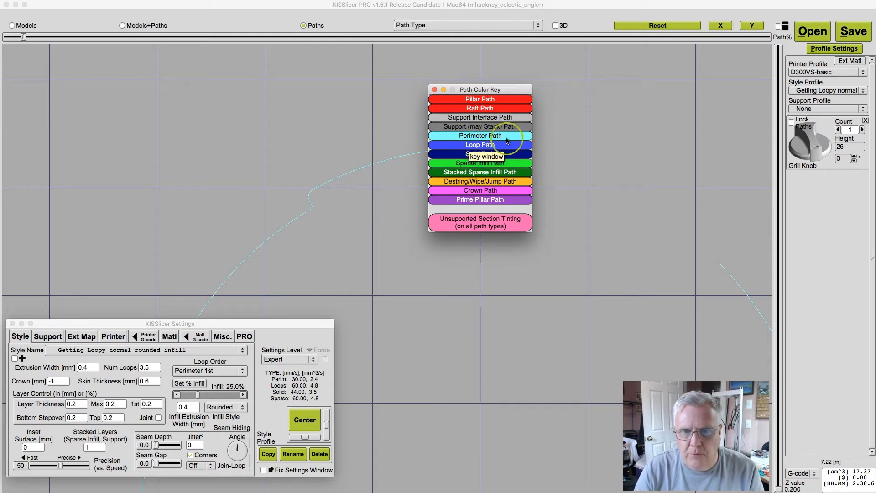
left_click(434, 90)
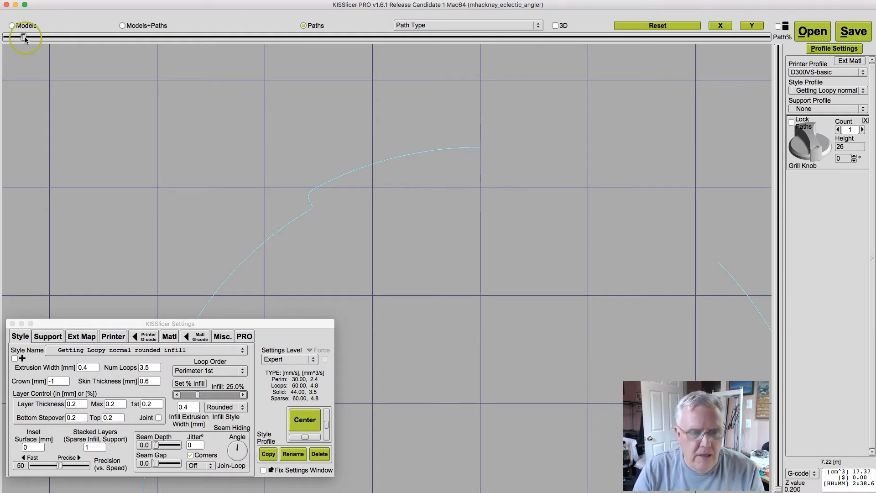
Advance the path playback from the outer perimeter through the inner loops to the complete first layer
left_click_drag(25, 39, 27, 39)
key("Left")
key("Right")
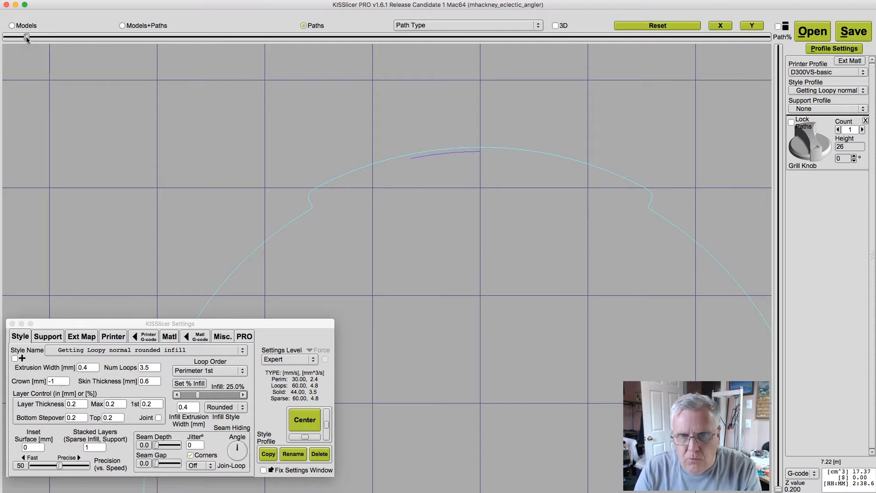
left_click(479, 149)
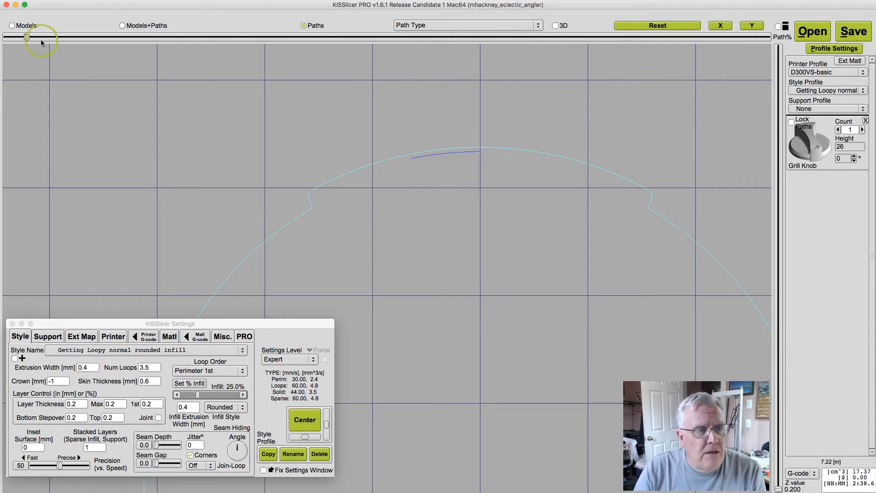
left_click_drag(27, 36, 80, 37)
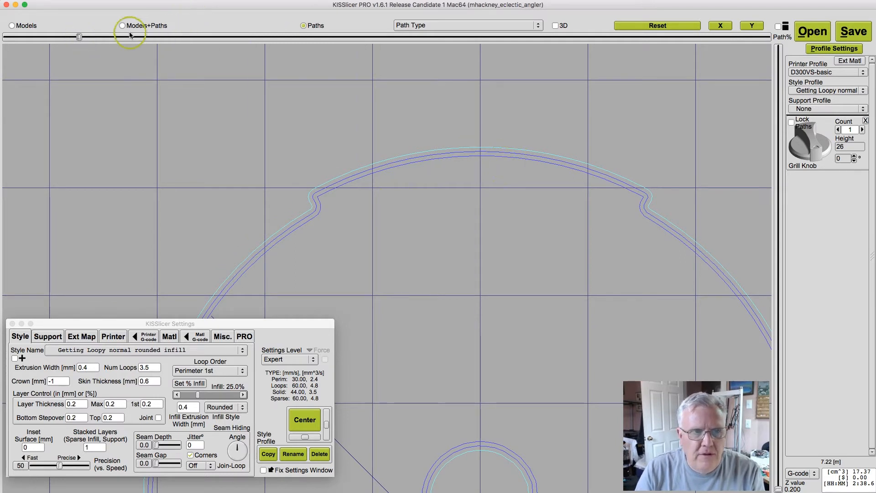
mouse_move(79, 37)
left_mouse_down()
mouse_move(450, 39)
mouse_move(756, 28)
left_mouse_up()
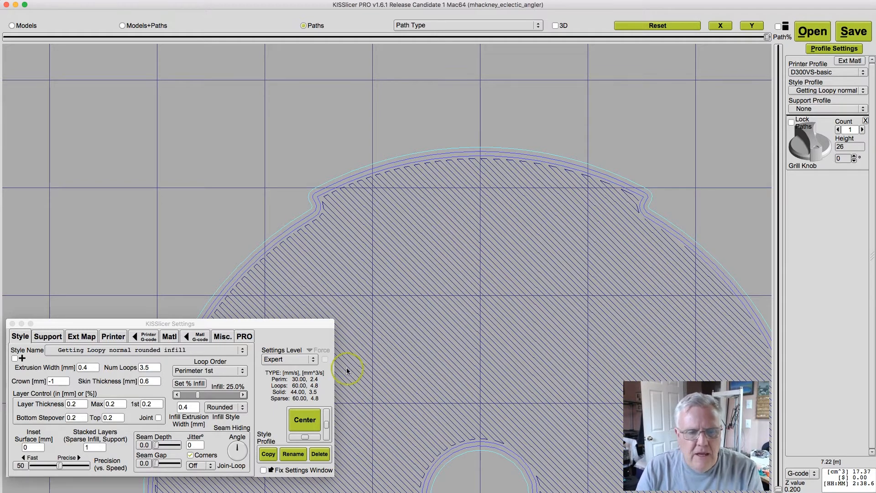
Re-slice the grill knob with the loop order set to Perimeter Last and show the layer at Z 0.200
left_click(228, 370)
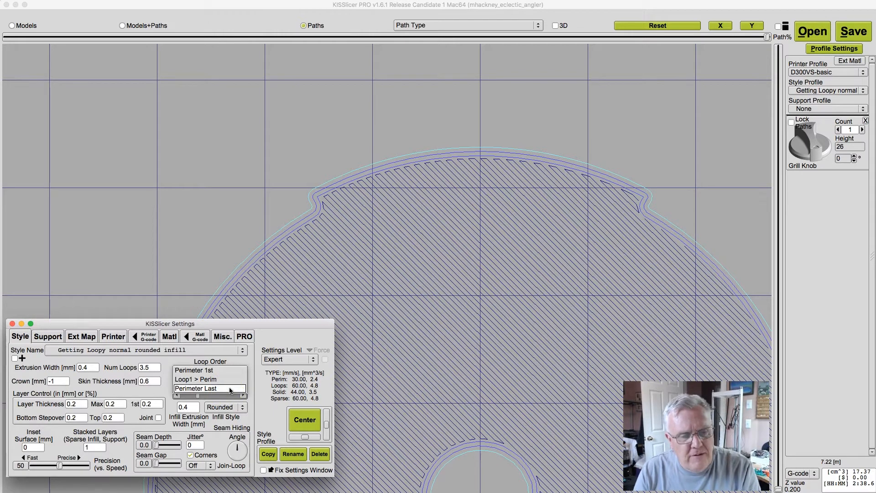
left_click(227, 389)
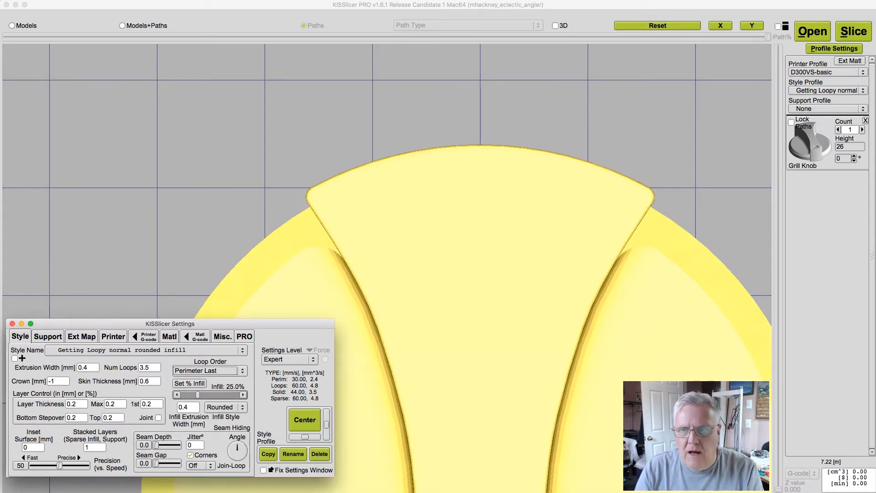
left_click(852, 33)
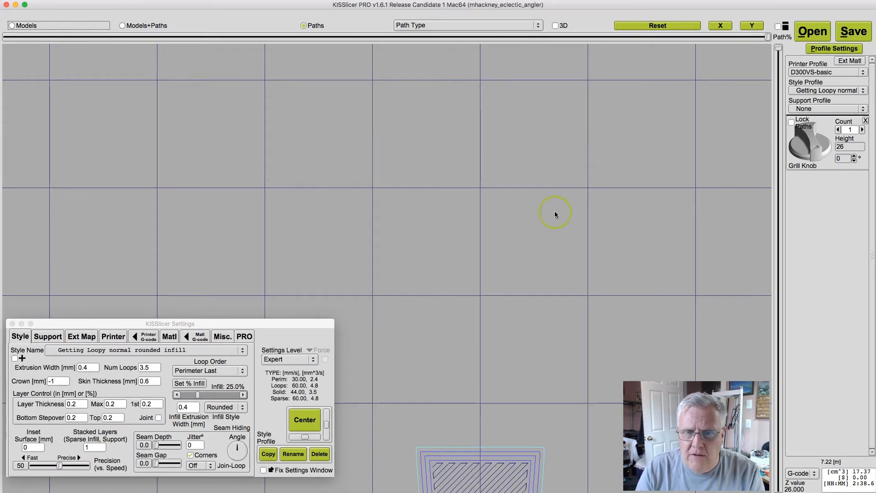
left_click_drag(778, 48, 798, 492)
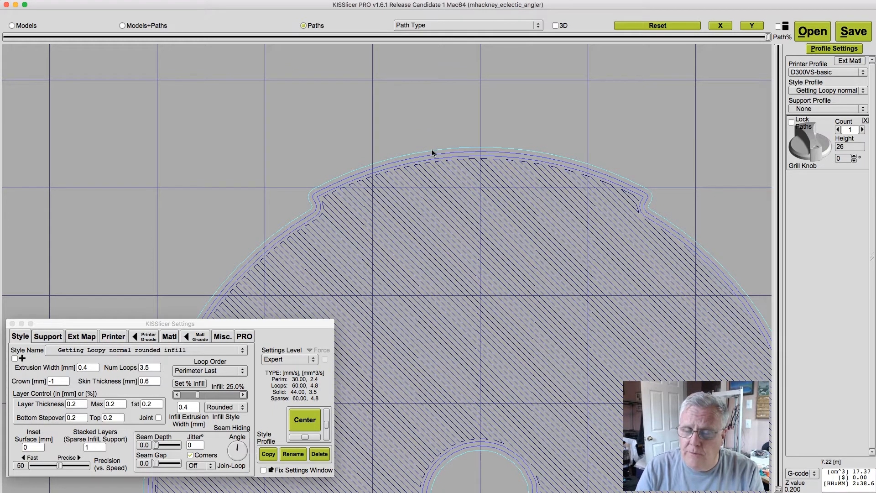
Play back the first layer's path from the inner loops to the outer perimeter and examine the seam location
mouse_move(768, 37)
left_mouse_down()
mouse_move(16, 65)
mouse_move(41, 67)
left_mouse_up()
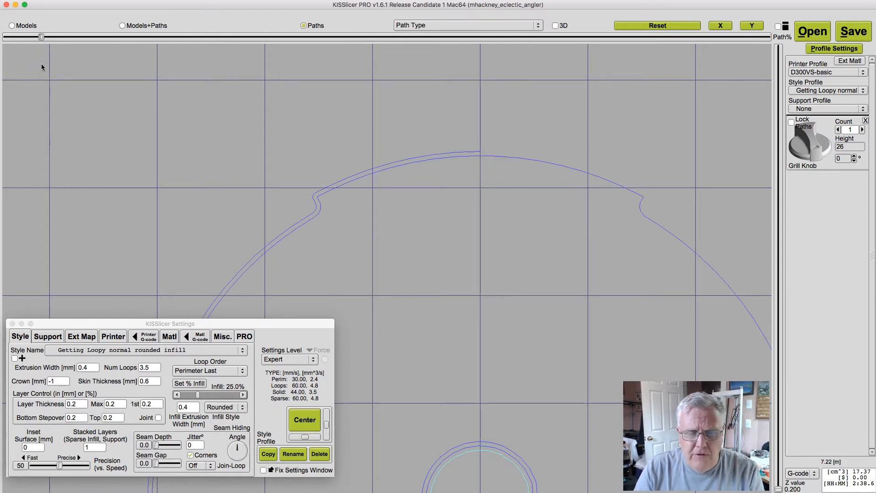
left_click_drag(43, 67, 61, 67)
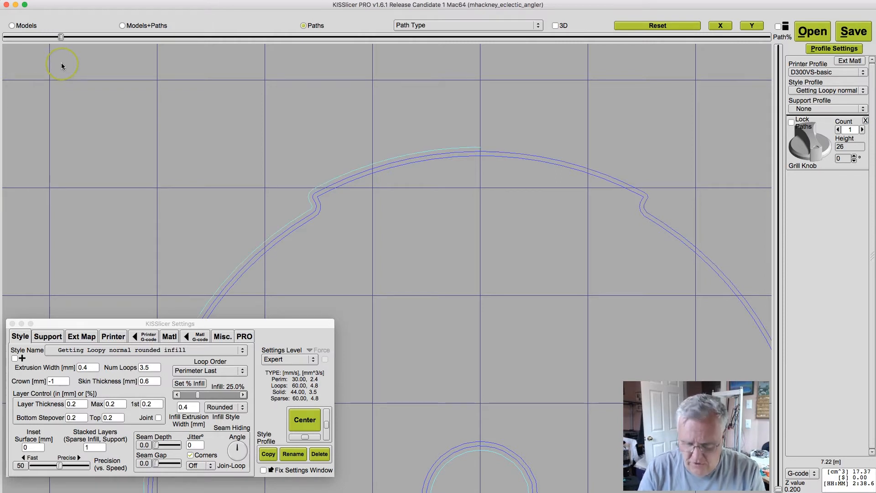
key("Right")
key("Right")
key("Right")
key("Right")
key("Right")
key("Right")
key("Right")
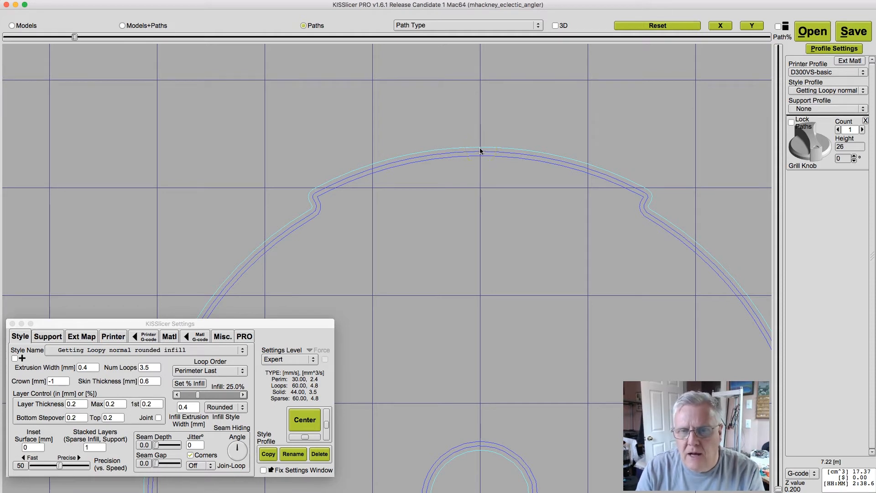
left_click(401, 292)
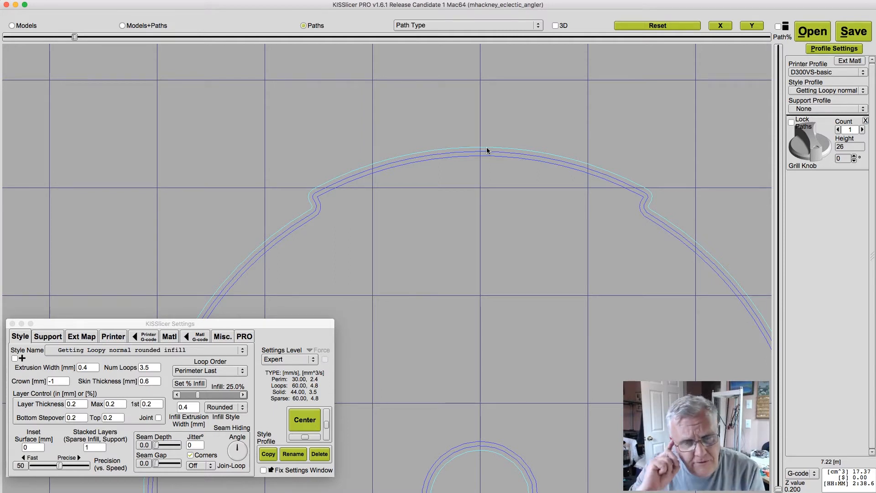
left_click(470, 142)
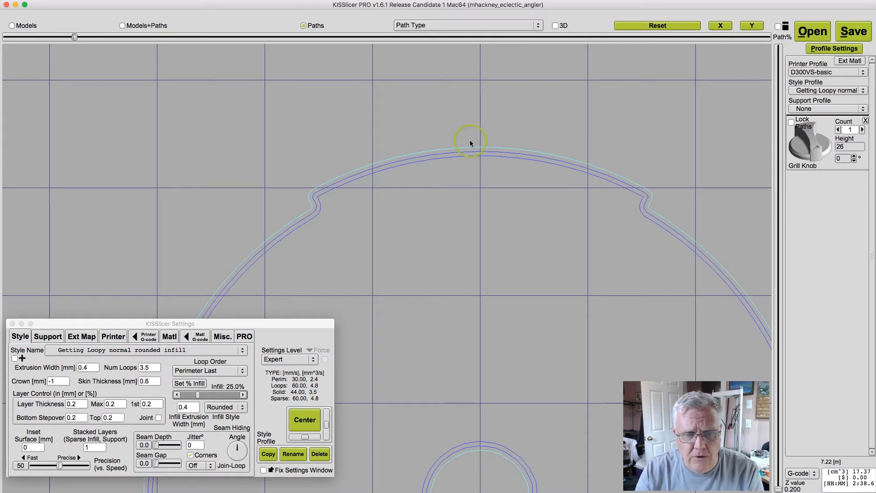
Re-slice the knob with the loop order set to Loop1 > Perim and play back the path order at Z 0.200
left_click(215, 371)
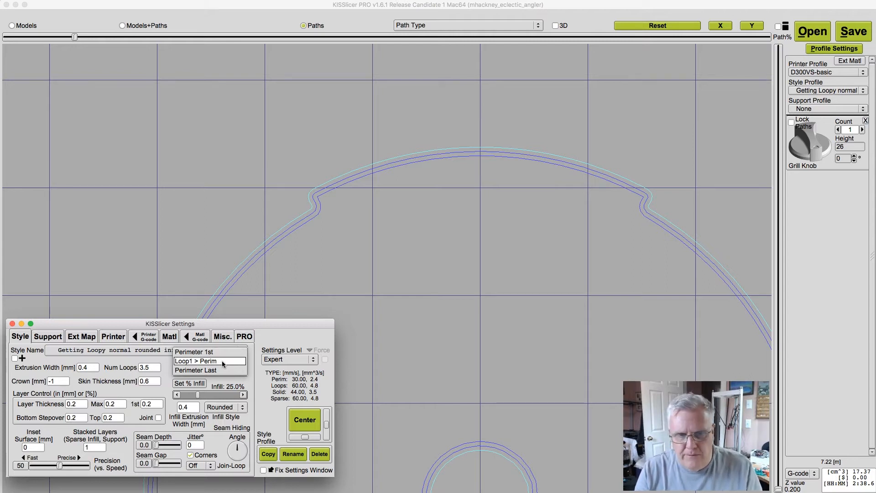
left_click(222, 360)
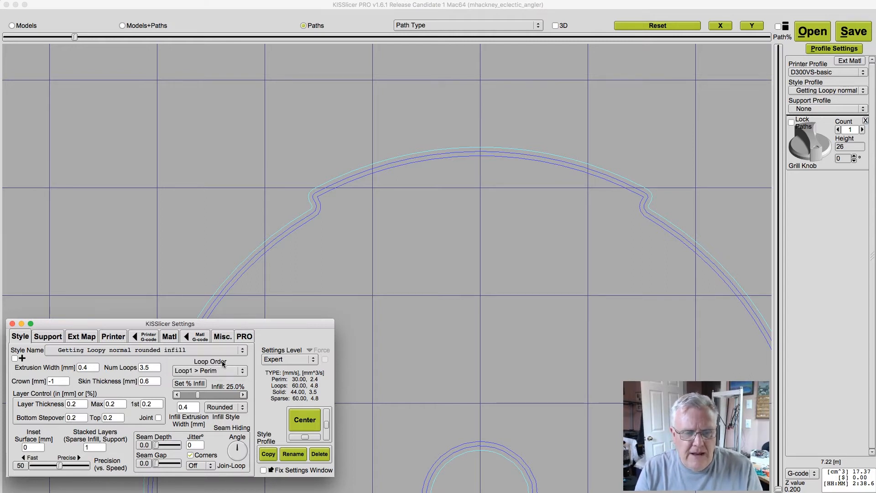
left_click(856, 35)
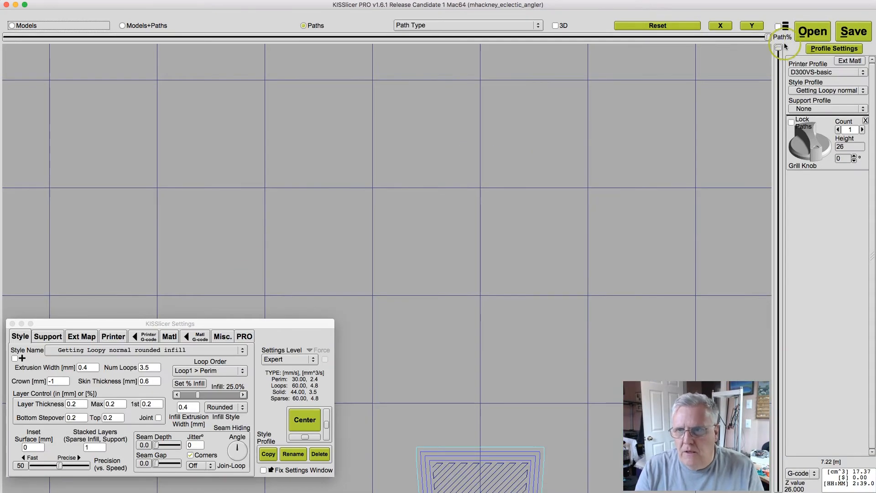
left_click_drag(779, 47, 778, 489)
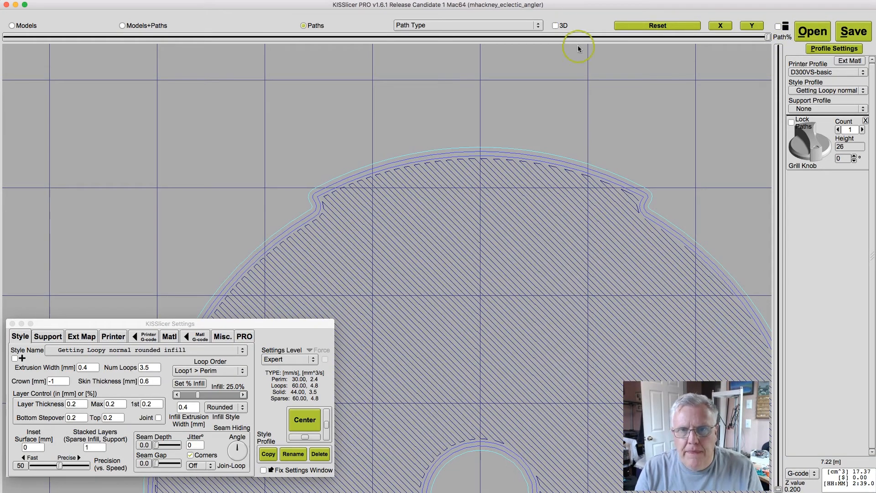
left_click_drag(768, 36, 28, 41)
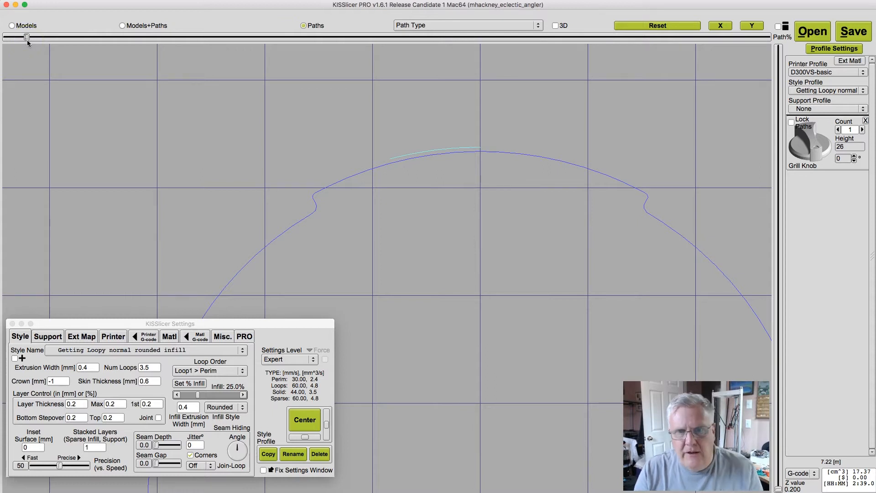
left_click_drag(28, 40, 77, 39)
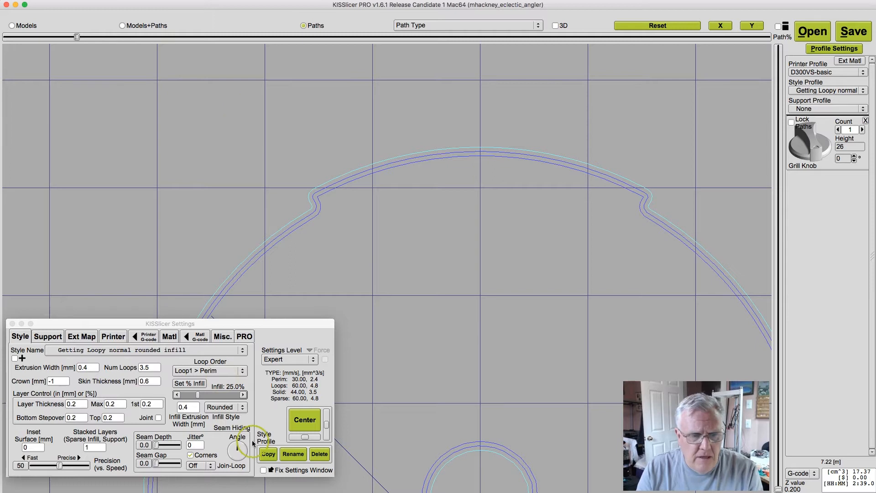
Re-slice the knob with loop order Perimeter 1st and seam gap 4.0, and show the layer at Z 0.200
left_click(234, 370)
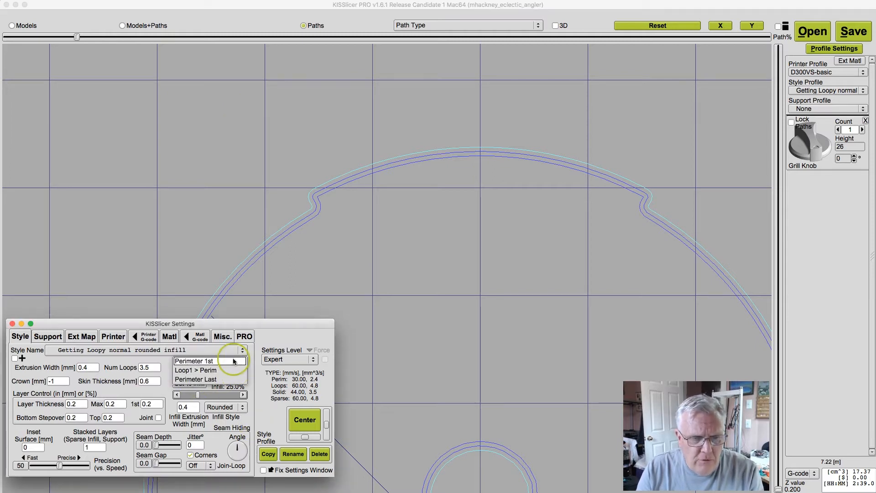
left_click(233, 362)
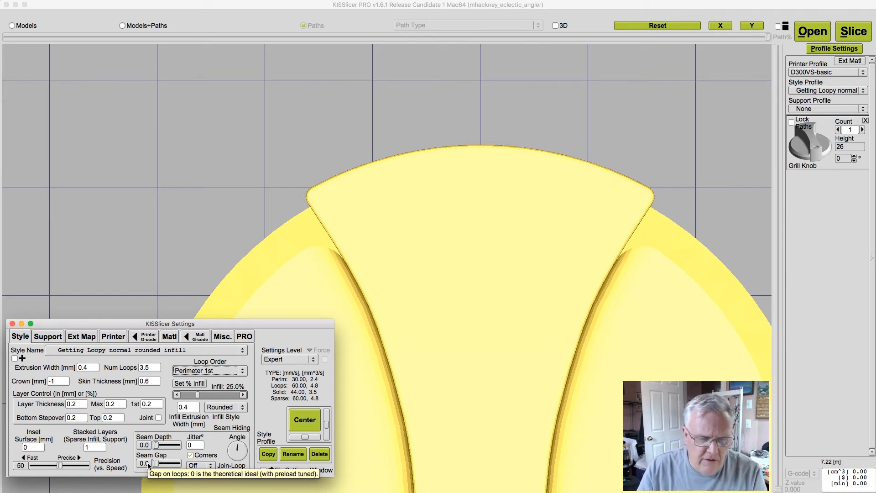
left_click_drag(156, 463, 191, 466)
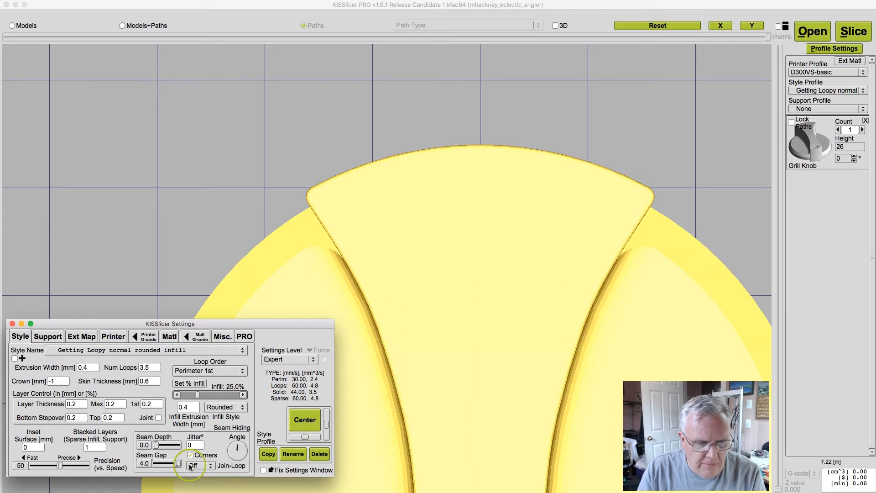
left_click(852, 31)
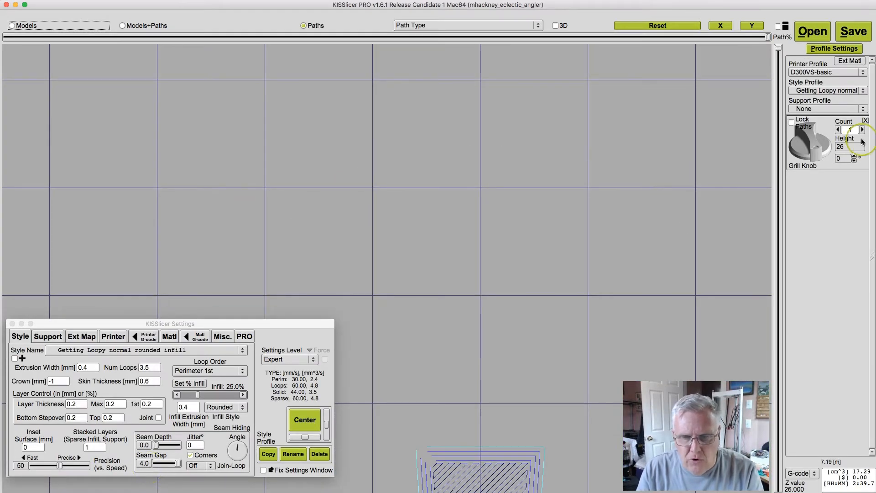
left_click(779, 65)
left_click_drag(780, 65, 779, 487)
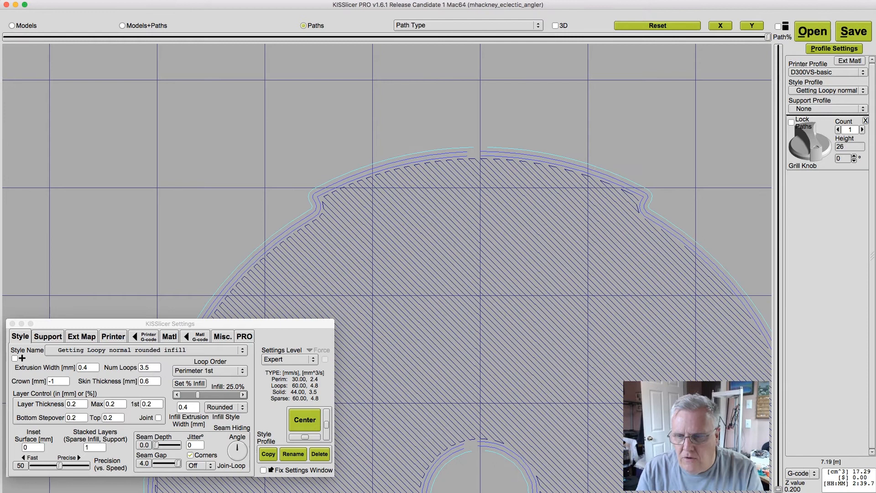
Set the style's seam gap to 2.0
left_click(80, 367)
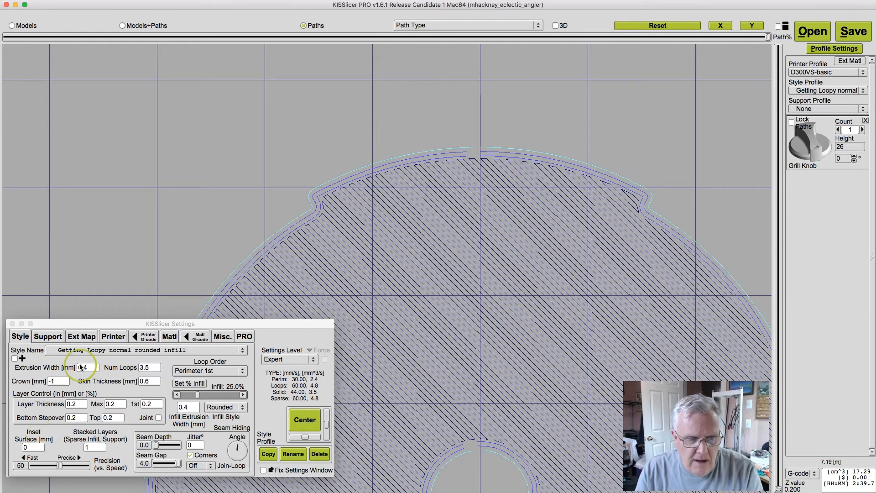
left_click(90, 370)
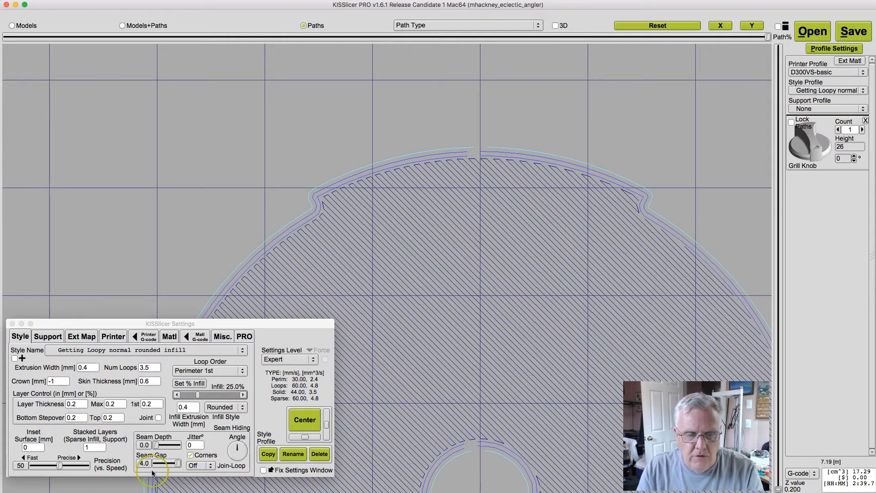
left_click(335, 352)
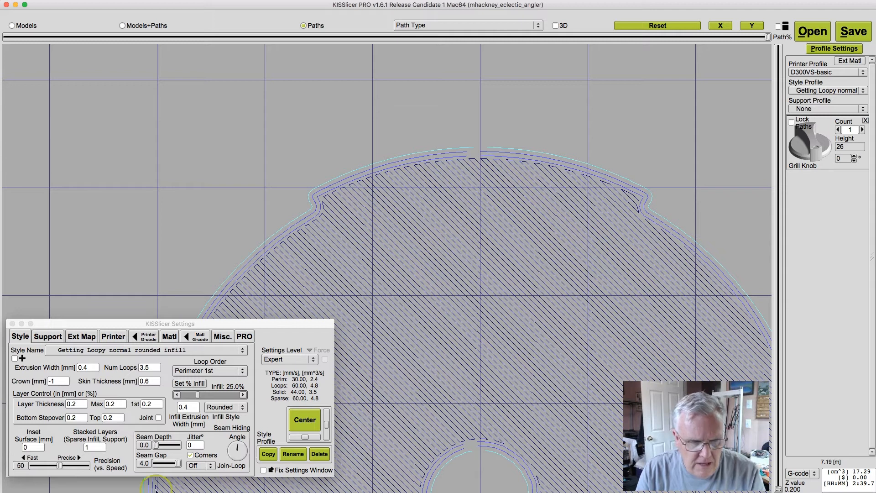
left_click(164, 464)
left_click_drag(164, 465, 166, 464)
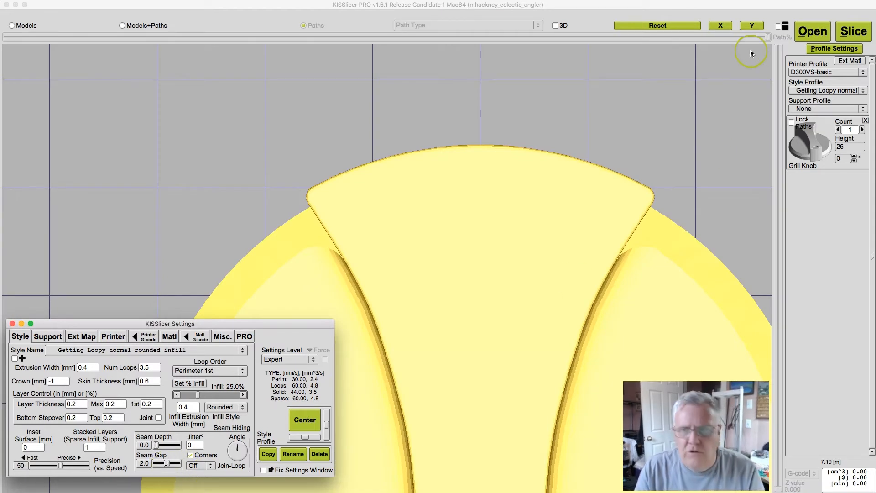
Re-slice the knob with the current seam settings and show the layer at Z 0.200
left_click(851, 32)
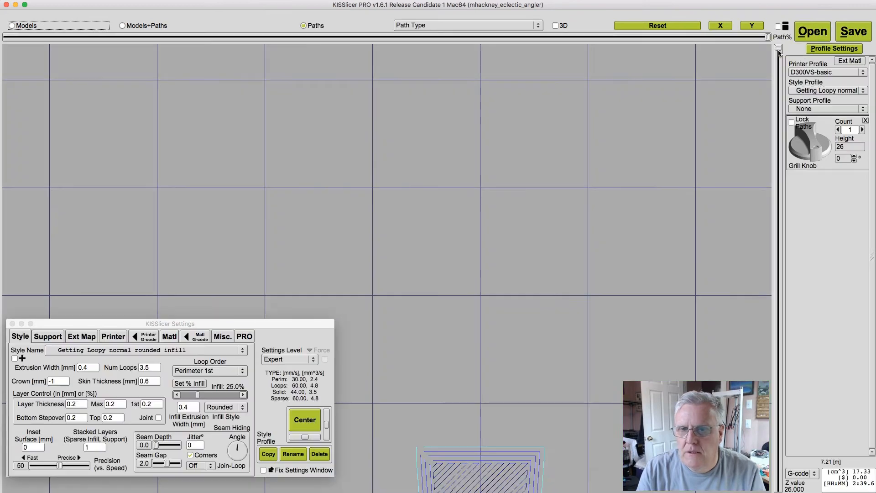
left_click_drag(778, 50, 778, 490)
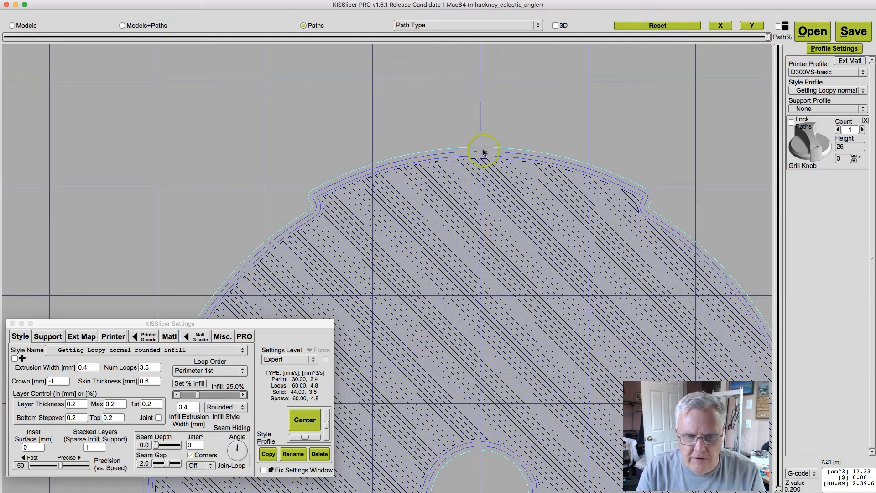
Set the seam gap to 4.0, re-slice the knob and show the layer at Z 0.200
left_click(167, 464)
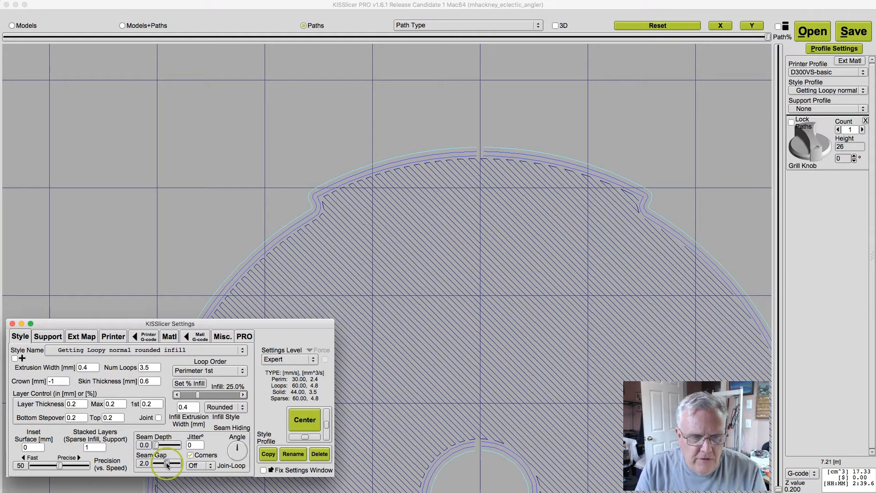
left_click_drag(167, 464, 182, 464)
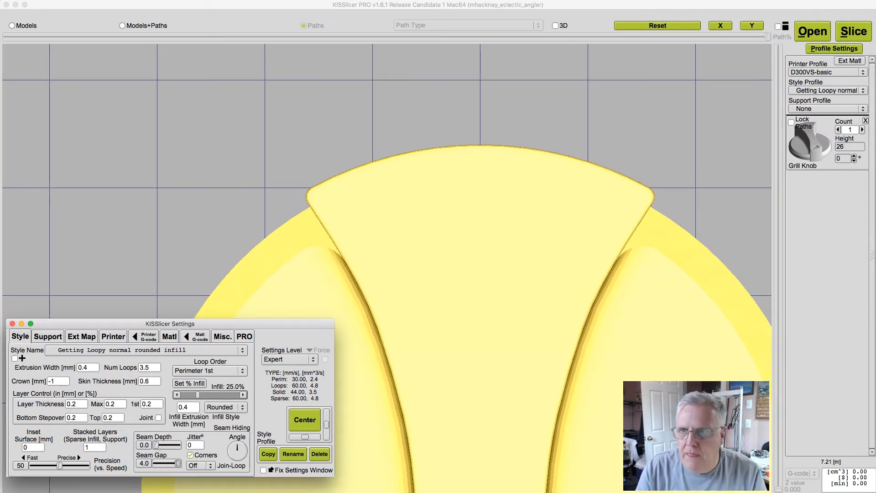
left_click(850, 34)
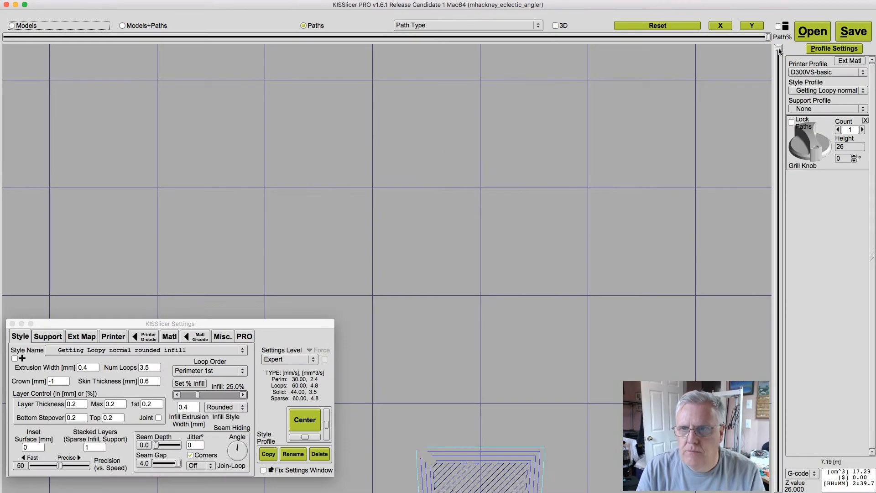
left_click_drag(778, 48, 775, 489)
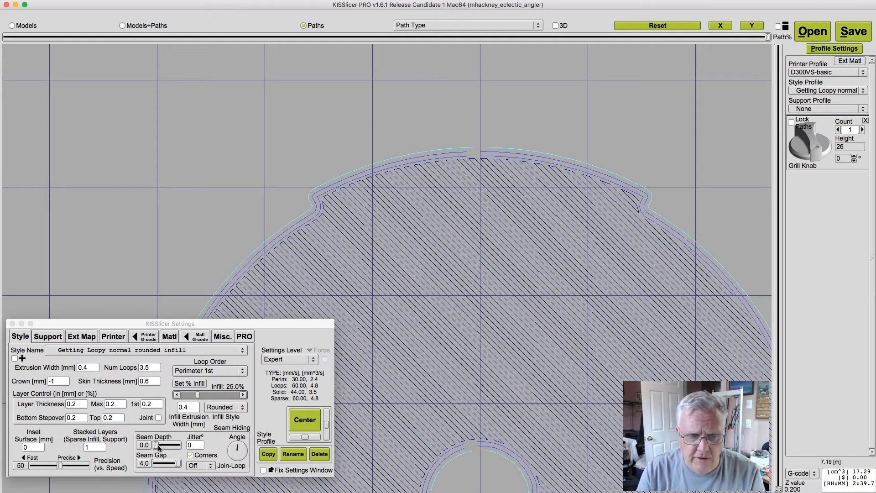
Set the seam depth to 1.0, re-slice the knob and show the layer at Z 0.200
left_click_drag(156, 445, 191, 448)
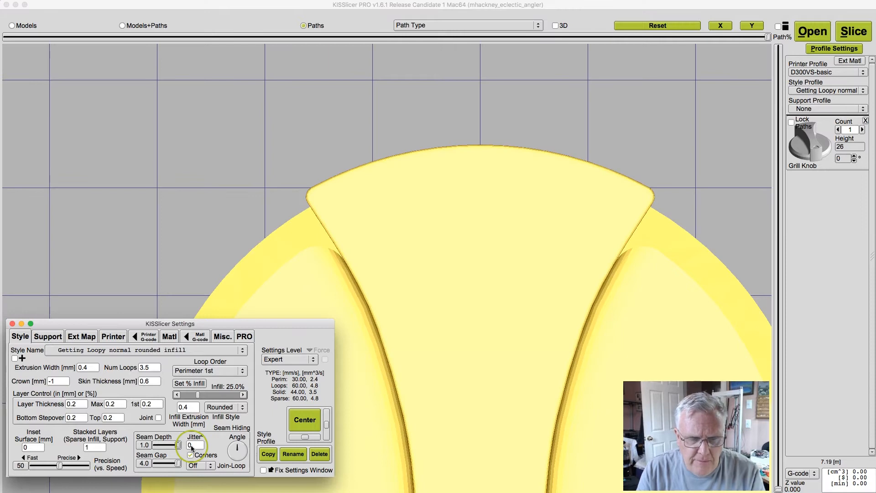
left_click(853, 32)
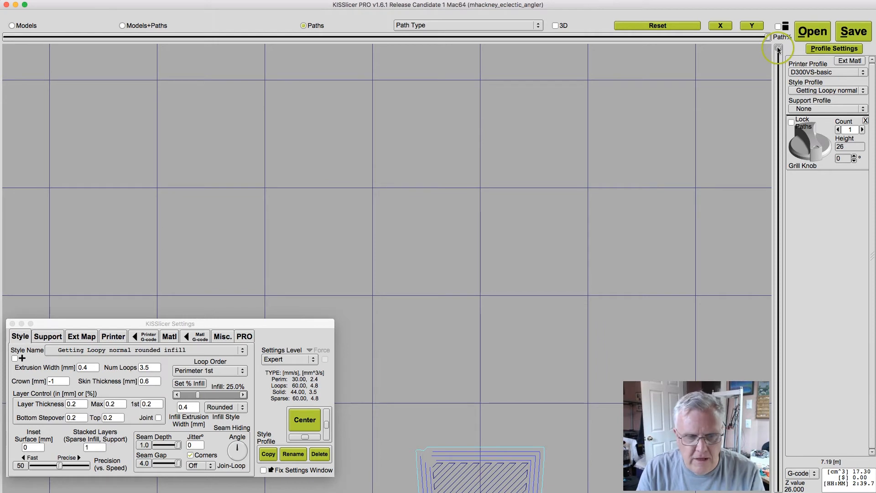
left_click(779, 86)
left_click_drag(779, 86, 779, 491)
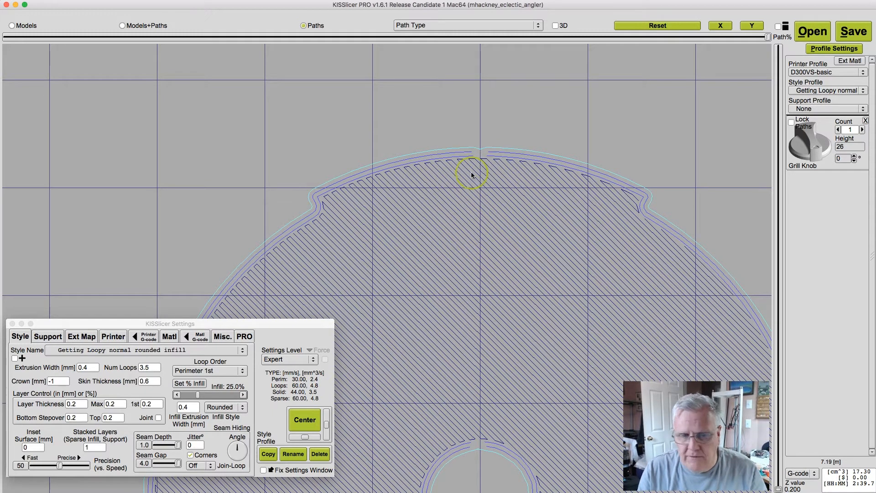
Set the seam gap to 1.0, re-slice the knob and show the layer at Z 0.200
left_click_drag(178, 447, 160, 463)
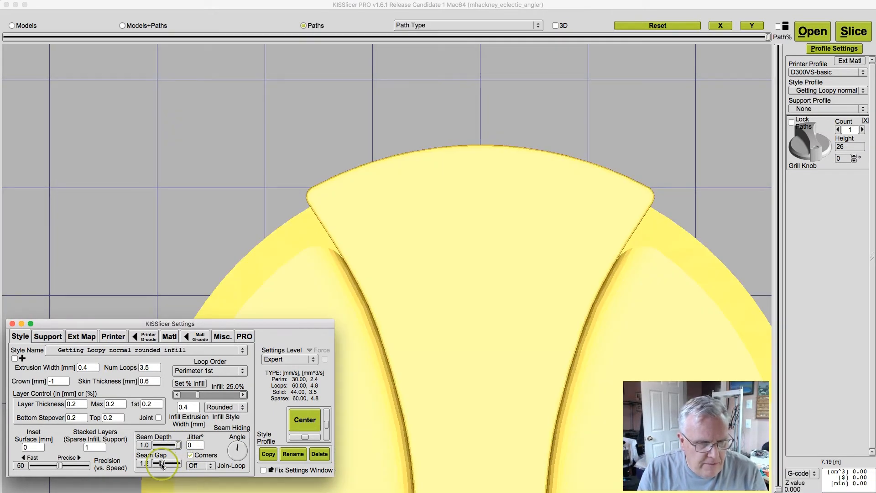
left_click(844, 32)
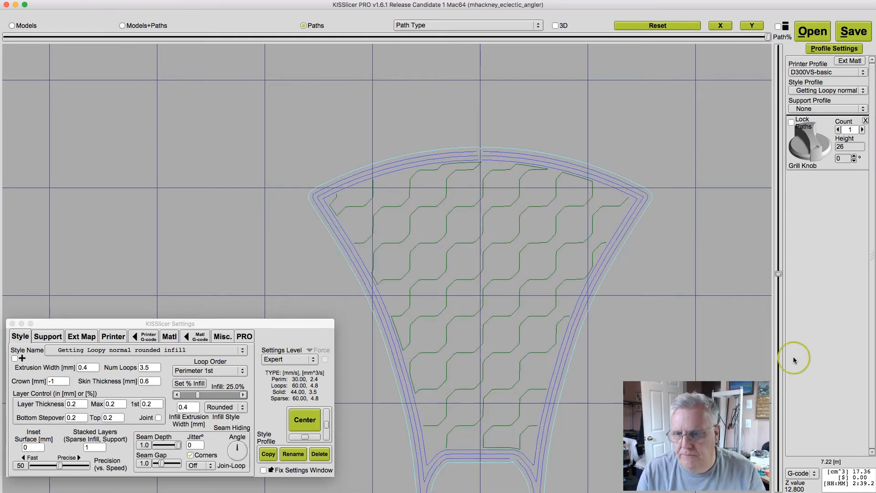
left_click_drag(779, 274, 789, 490)
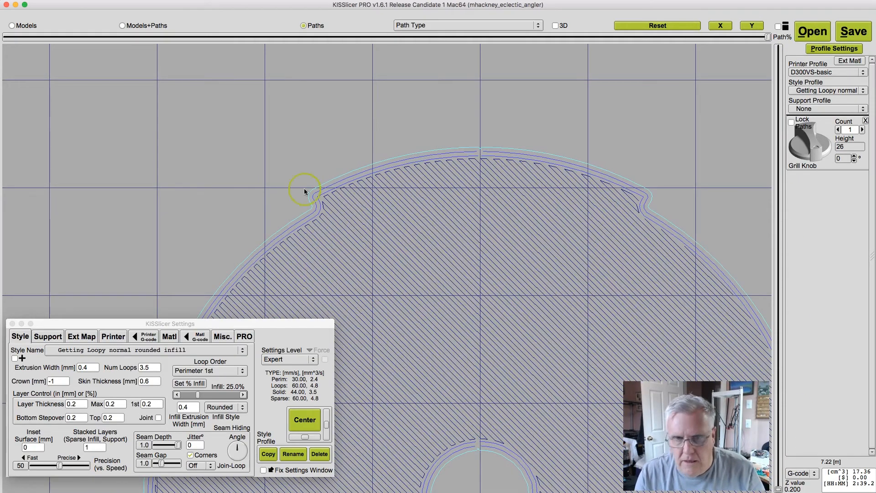
Examine the seam at the upper middle of the knob's outline up close, comparing the perimeter with the inner loops
scroll(488, 130, "up", 5)
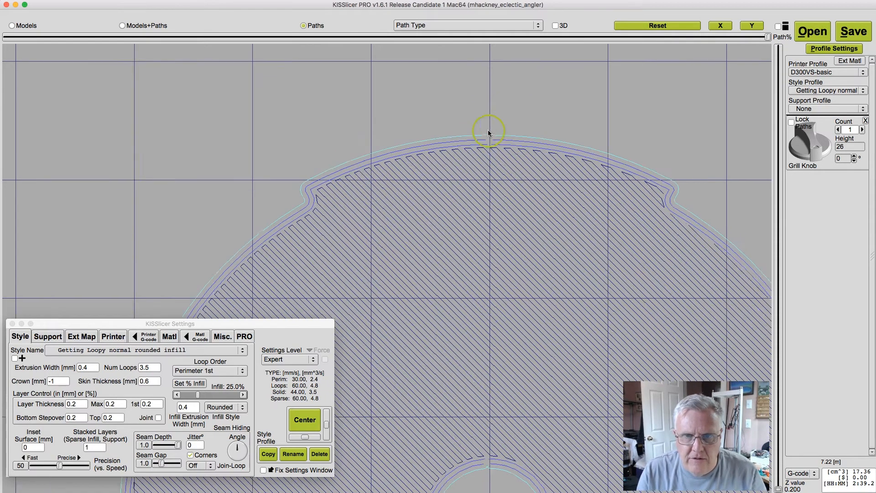
left_click_drag(496, 234, 495, 244)
scroll(494, 244, "up", 2)
left_click_drag(522, 309, 502, 213)
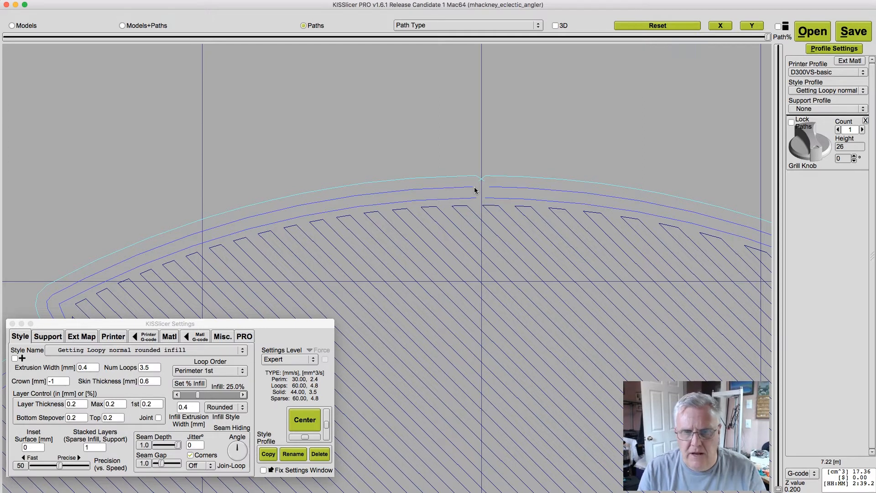
left_click(475, 203)
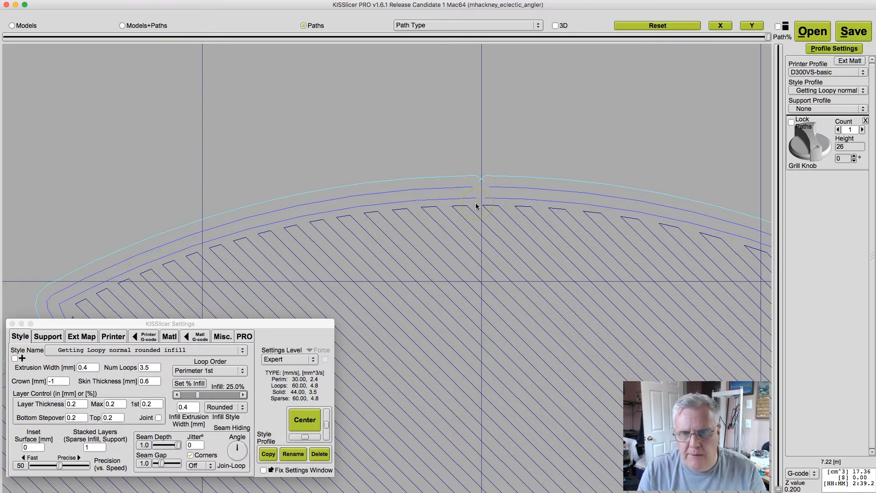
left_click_drag(476, 203, 475, 227)
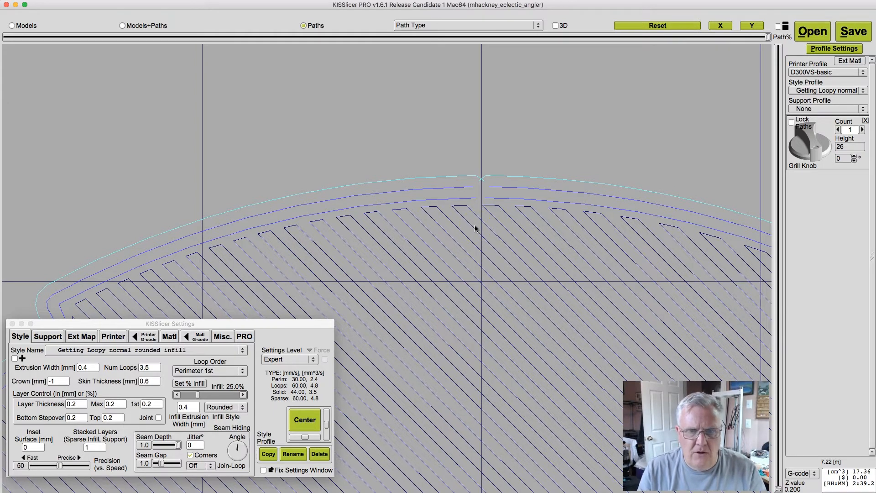
left_click_drag(474, 226, 477, 232)
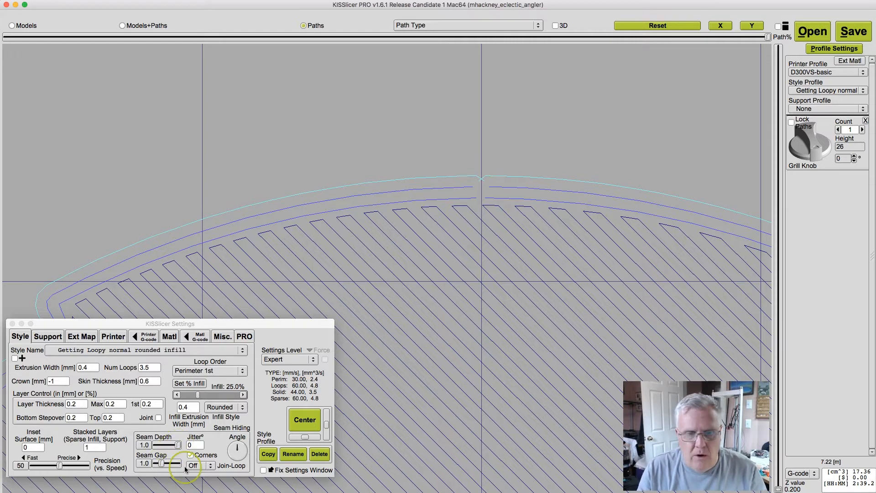
Set the seam gap to 0.5, re-slice the knob and inspect the seam in the layer at Z 0.200
left_click_drag(162, 463, 161, 464)
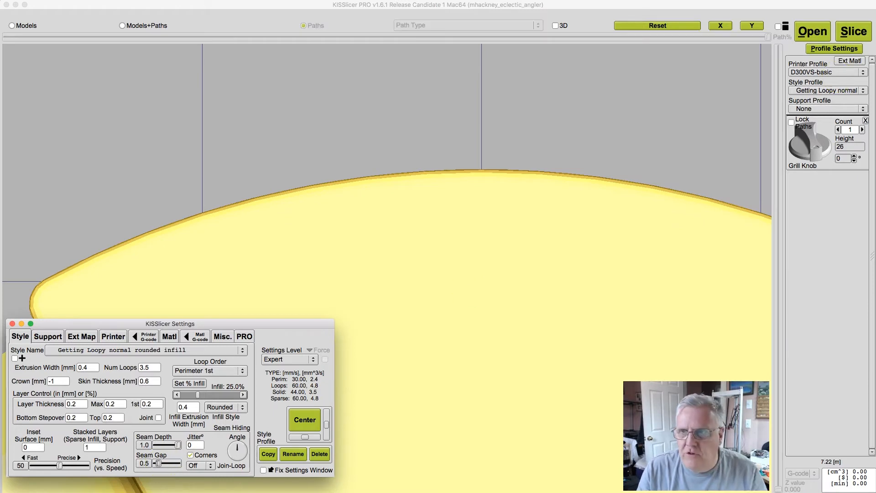
left_click(531, 305)
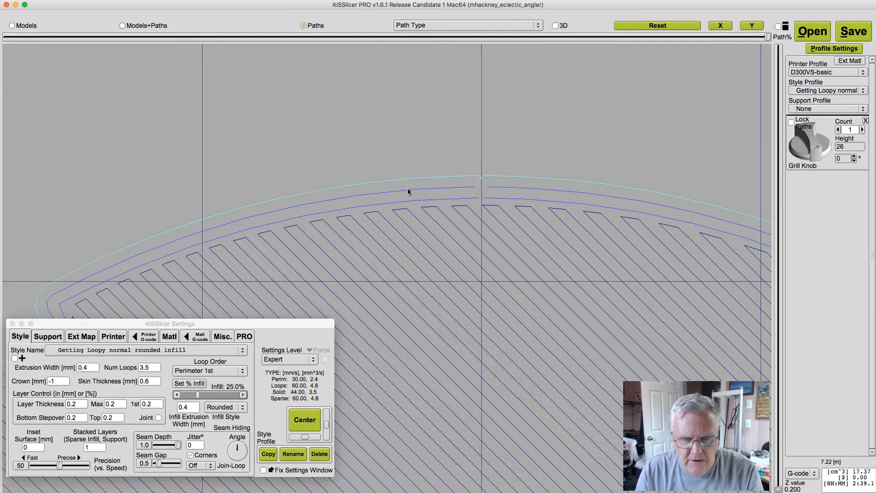
left_click(509, 213)
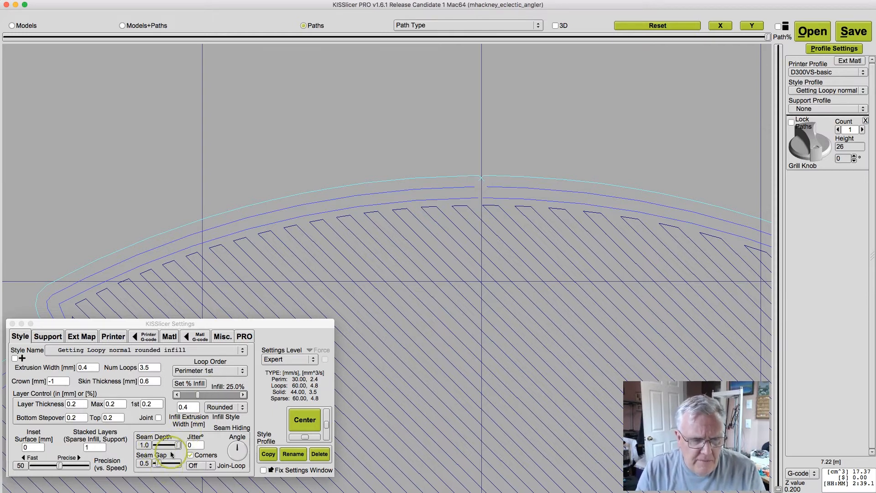
Set Join-Loop to Full, re-slice the knob and inspect the seam in the layer at Z 0.200
left_click(211, 466)
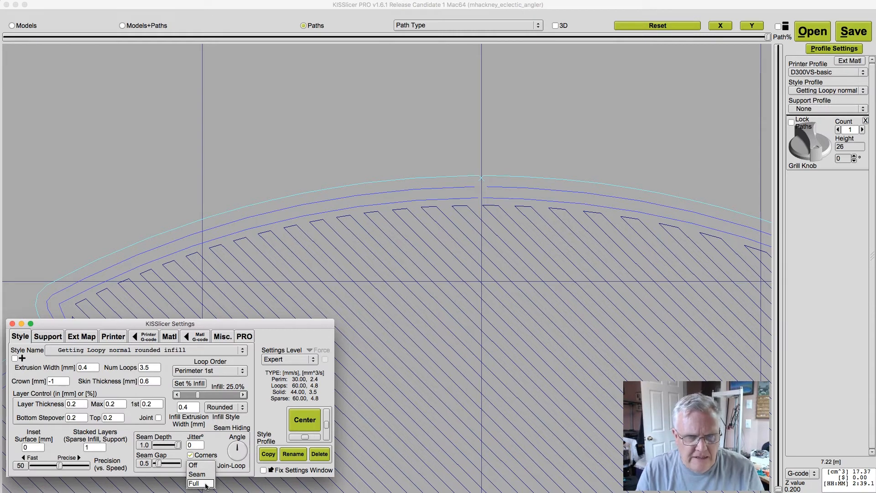
left_click(205, 485)
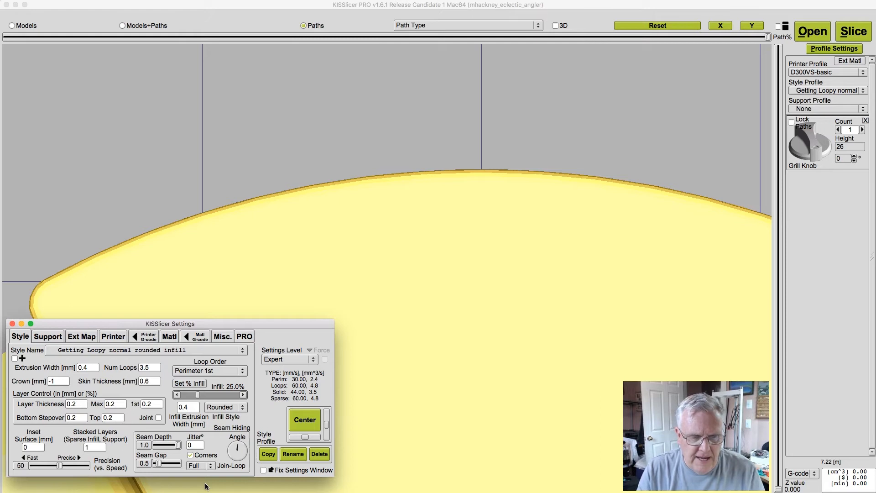
left_click(860, 37)
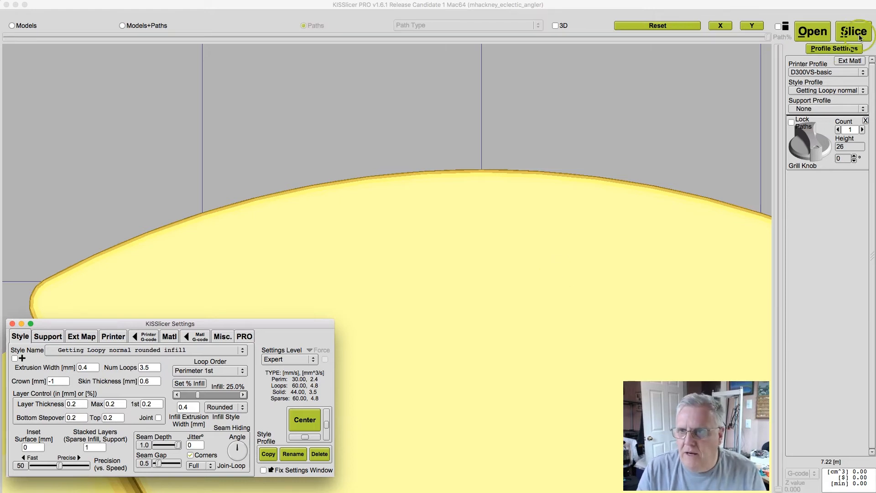
left_click(859, 36)
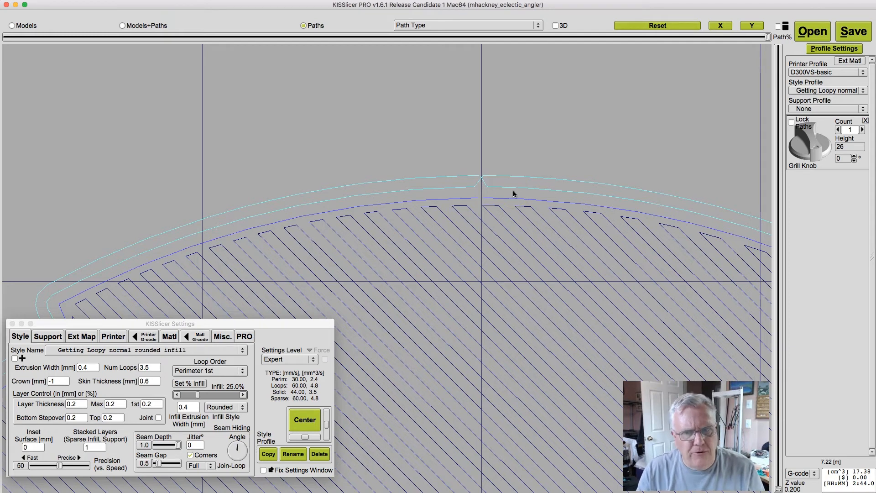
left_click(525, 185)
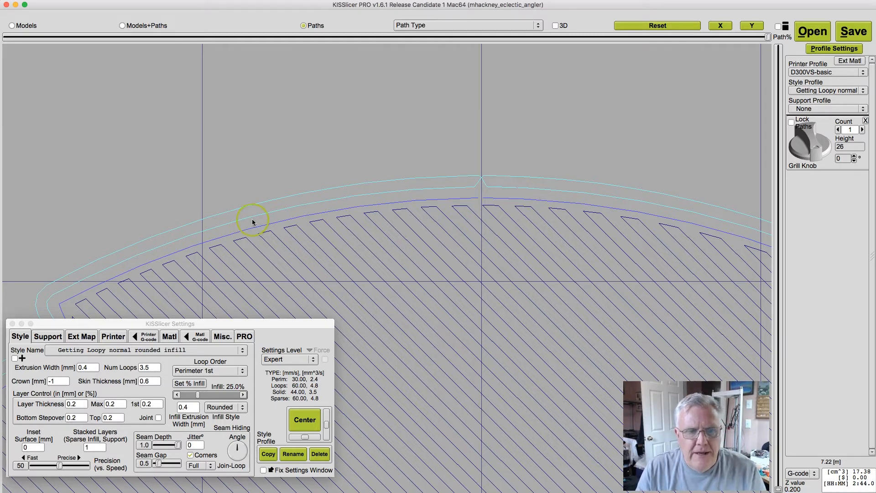
Step through the layer's path from its start to examine how the perimeter and the adjacent inner loop are printed as one joined path
left_click_drag(768, 36, 7, 51)
key("Right")
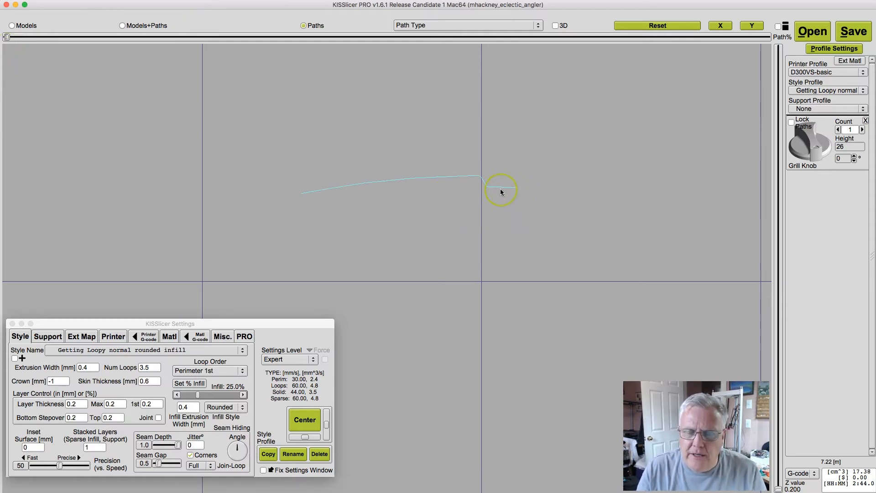
key("Right")
key("Right")
key("Right")
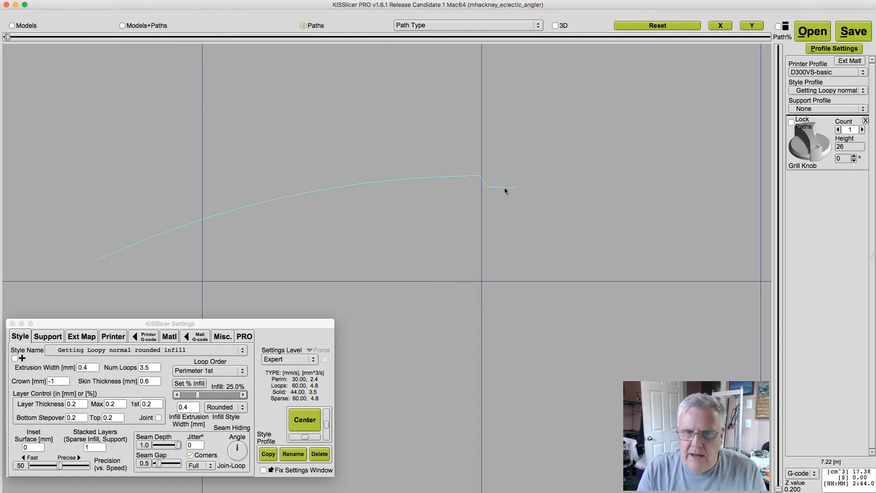
key("Right")
key("Right")
key("Right")
key("Right")
key("Right")
key("Right")
key("Right")
key("Right")
key("Right")
key("Right")
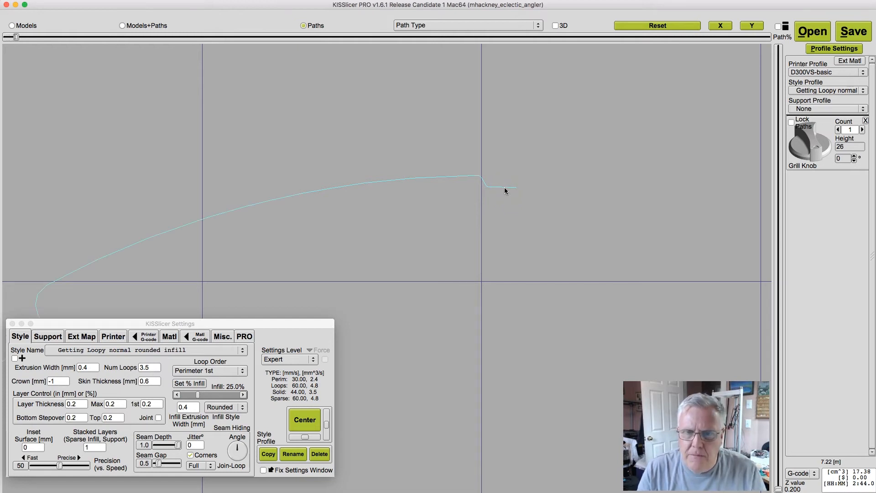
key("Right")
key("Right")
key("Right")
key("Right")
key("Right")
key("Right")
key("Right")
key("Right")
key("Right")
key("Right")
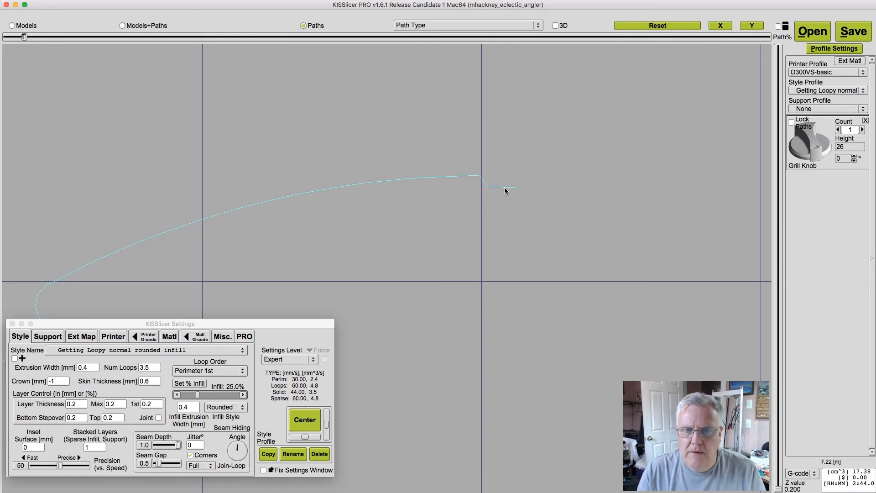
key("Left")
key("Left")
key("Left")
key("Left")
key("Left")
key("Left")
key("Left")
key("Left")
key("Left")
key("Left")
key("Left")
key("Left")
key("Left")
key("Left")
key("Right")
key("Right")
key("Right")
key("Right")
key("Right")
key("Right")
key("Right")
key("Right")
key("Right")
key("Right")
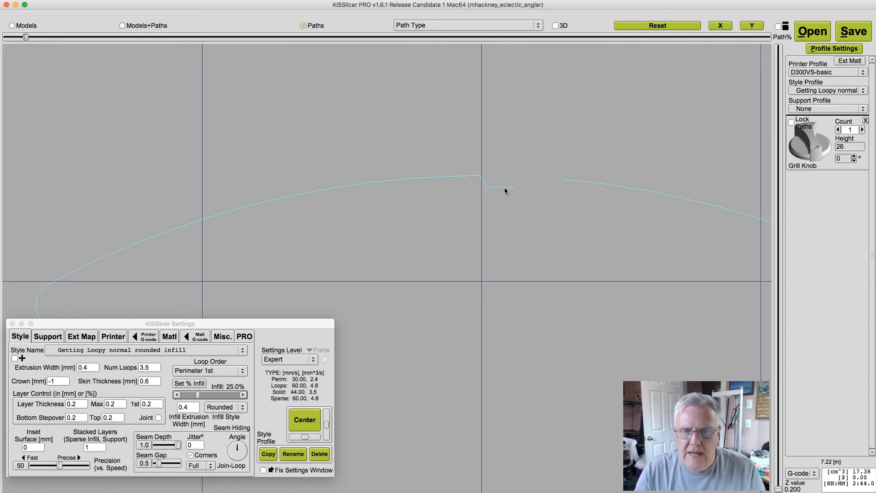
key("Left")
key("Left")
key("Right")
key("Right")
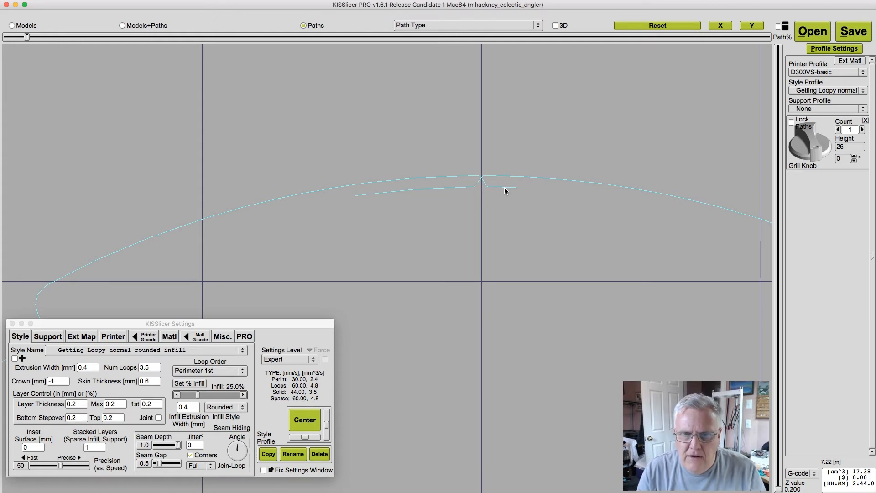
key("Right")
key("Right")
key("Right")
key("Right")
key("Right")
key("Right")
key("Right")
key("Right")
key("Right")
key("Right")
key("Right")
key("Right")
key("Right")
key("Right")
key("Right")
key("Right")
key("Right")
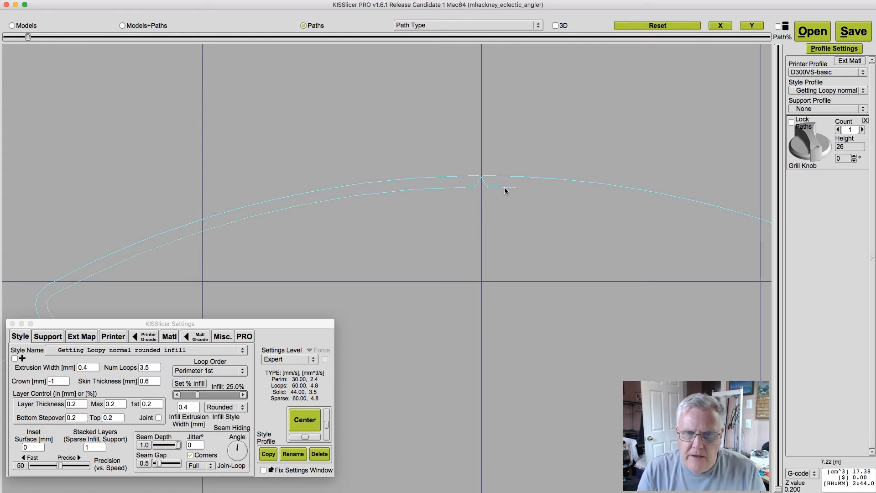
key("Right")
key("Right")
key("Right")
key("Right")
key("Right")
key("Right")
key("Right")
key("Right")
key("Right")
key("Right")
key("Right")
key("Right")
key("Right")
key("Right")
key("Right")
key("Right")
key("Right")
key("Right")
key("Right")
key("Right")
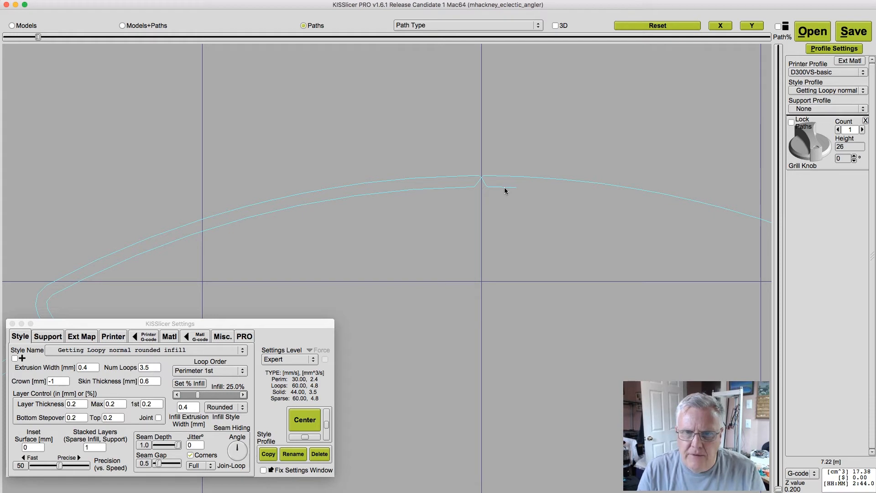
key("Right")
key("Right")
key("Right")
key("Right")
key("Right")
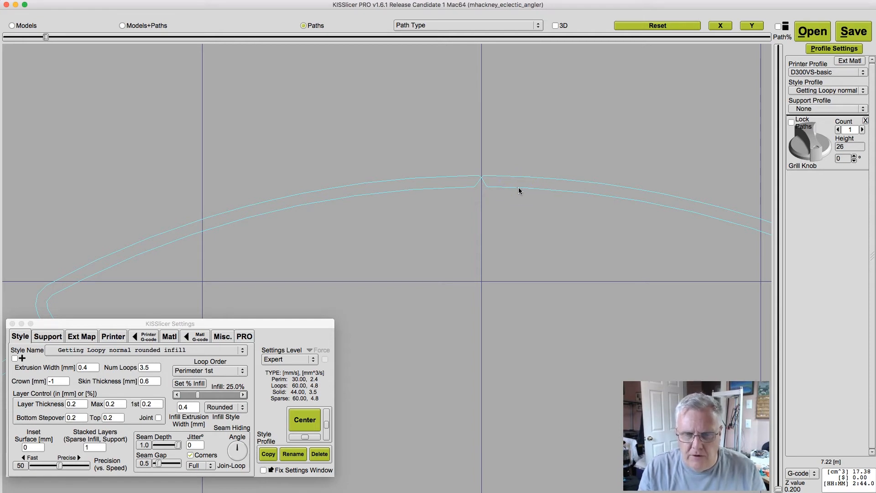
Set Join-Loop to Seam and re-slice the knob
left_click(205, 464)
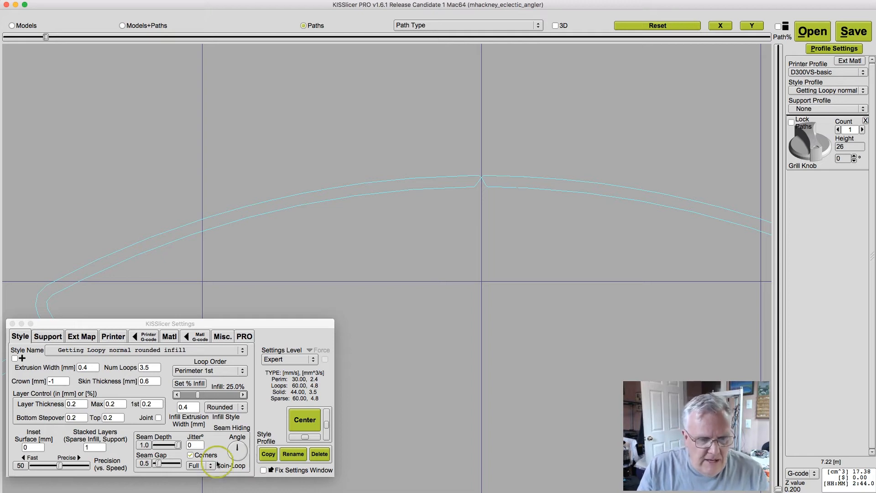
left_click(207, 458)
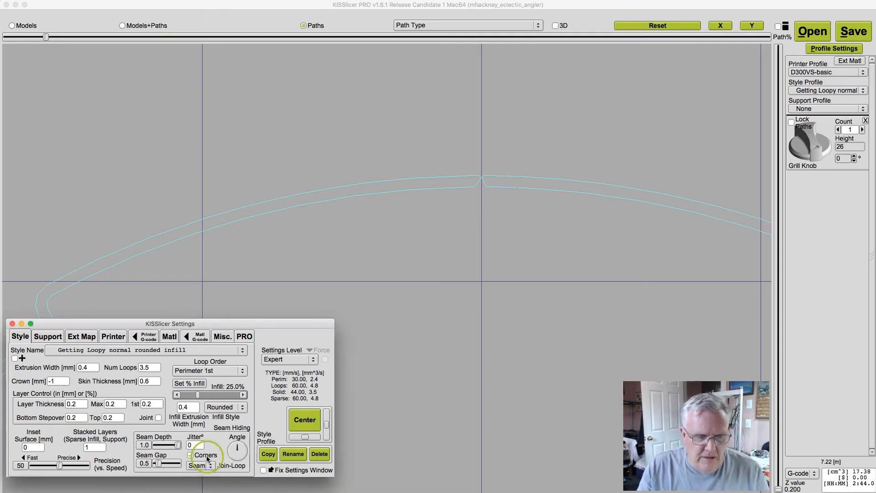
left_click(850, 32)
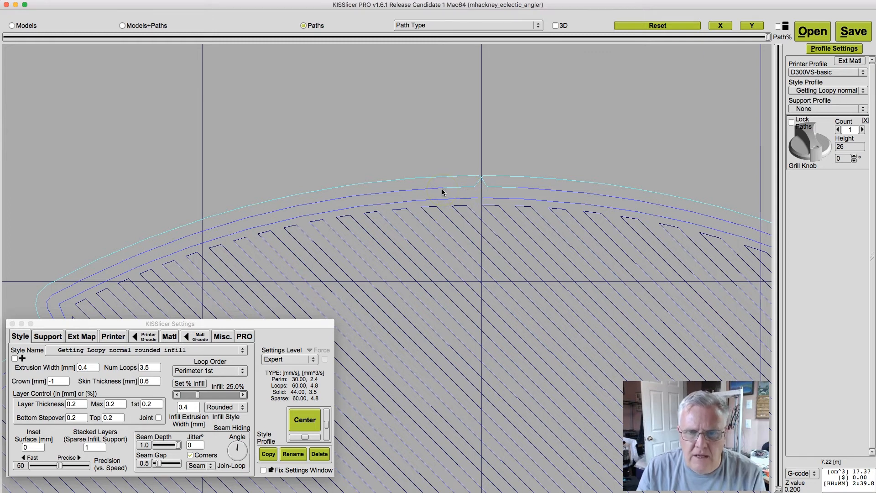
Step through the path at Z 0.200 from near its start to examine how the perimeter and the adjacent inner loop are joined
left_click_drag(768, 36, 25, 41)
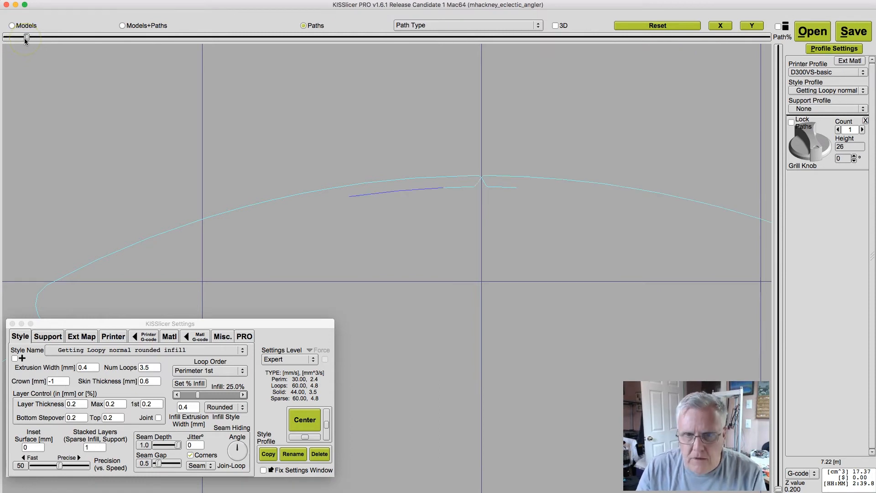
key("Right")
key("Right")
key("Right")
key("Right")
key("Right")
key("Right")
key("Right")
key("Right")
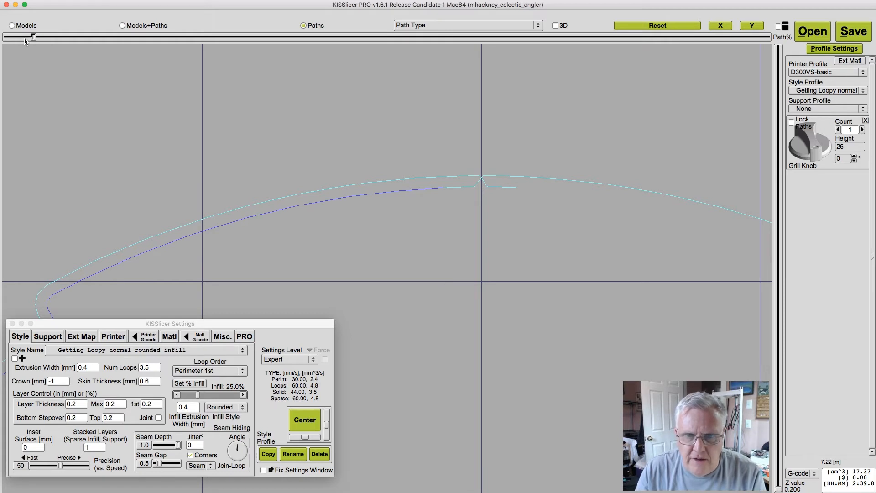
key("Right")
key("Right")
key("Right")
key("Right")
key("Right")
key("Right")
key("Right")
key("Right")
key("Left")
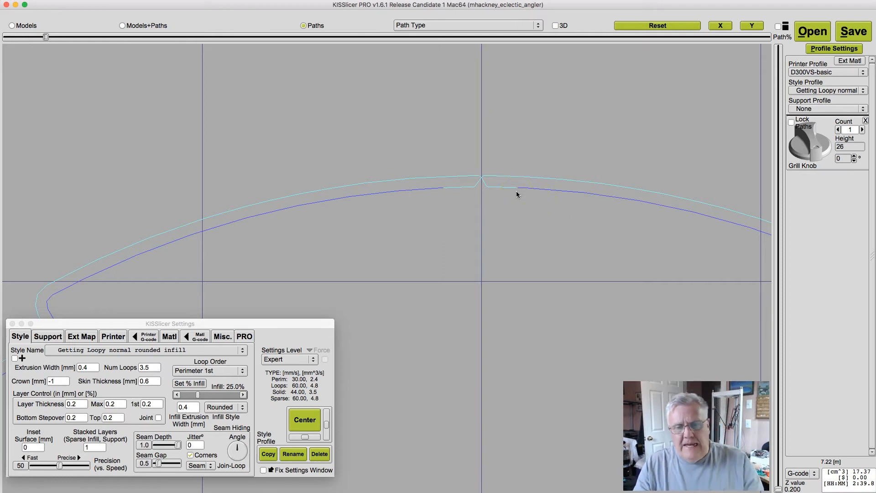
left_click(444, 188)
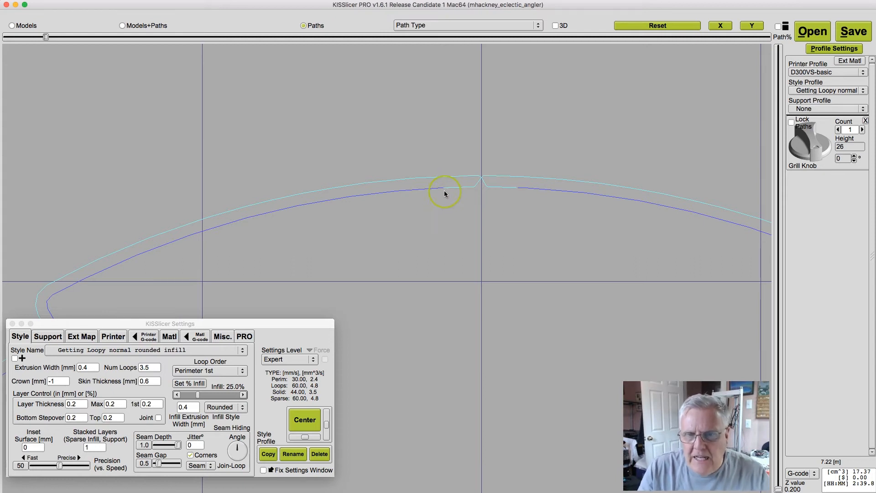
left_click(437, 190)
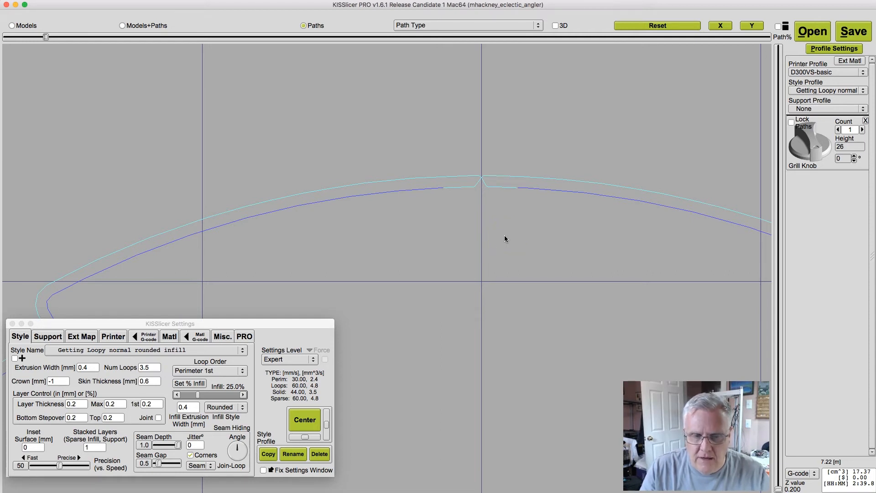
Keep Join-Loop on Seam, set the loop order to Loop1 > Perim, then re-slice the knob and show the layer at Z 0.200
left_click(257, 464)
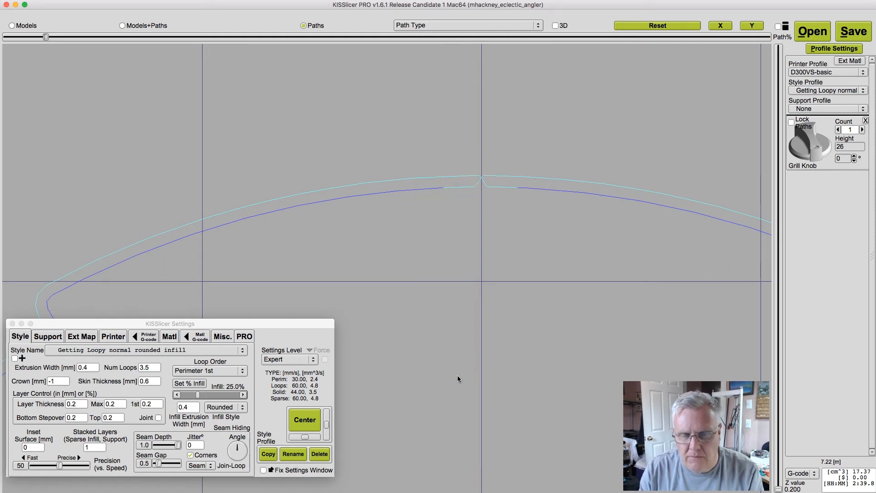
left_click(200, 465)
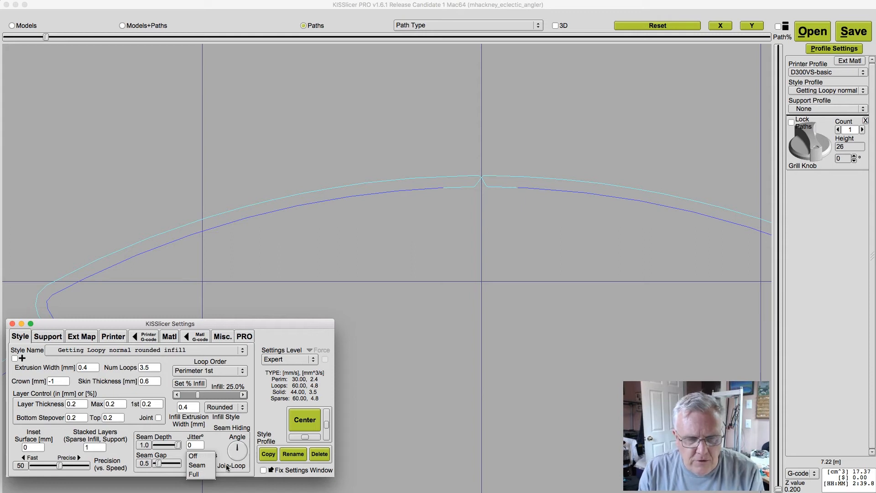
left_click(206, 466)
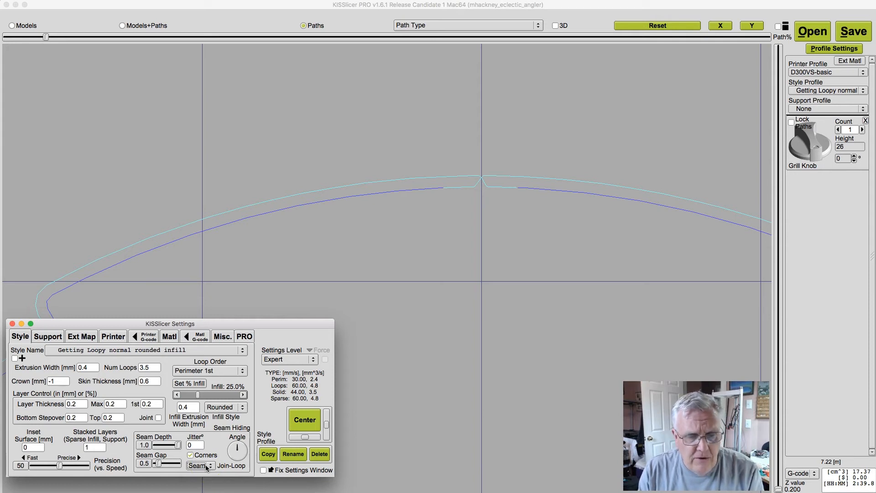
left_click(212, 371)
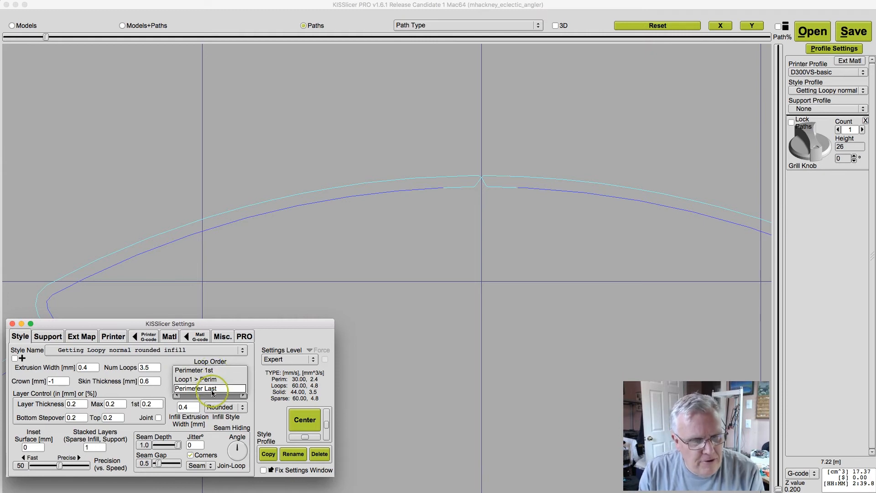
left_click(208, 379)
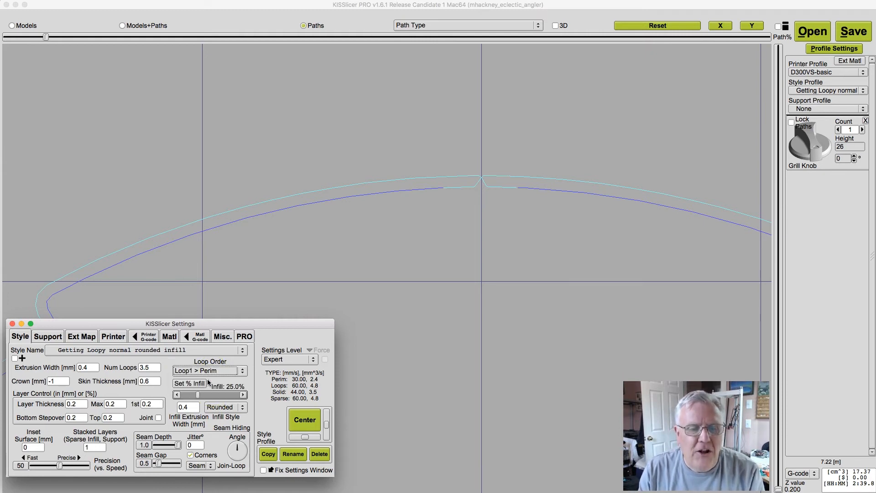
left_click(853, 32)
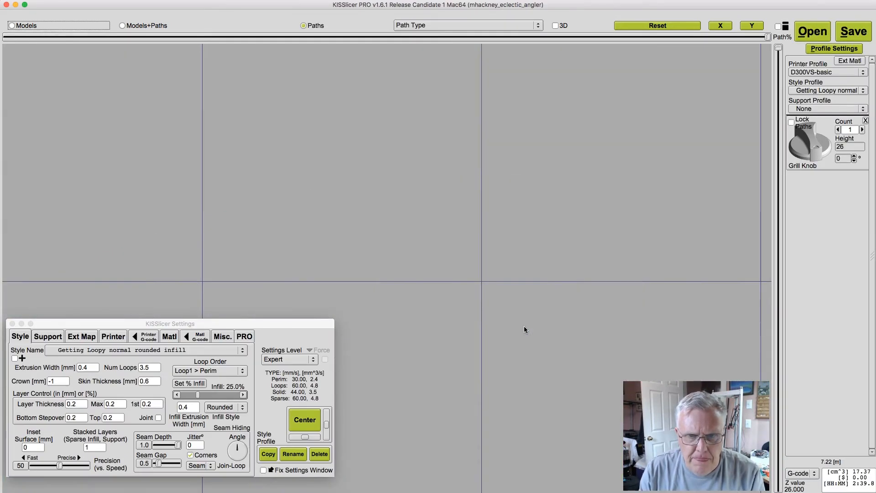
left_click(504, 226)
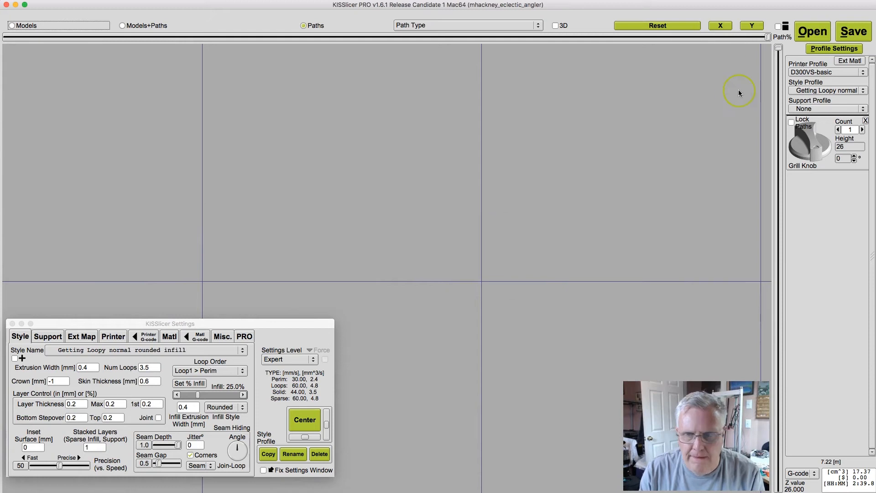
left_click_drag(778, 47, 779, 488)
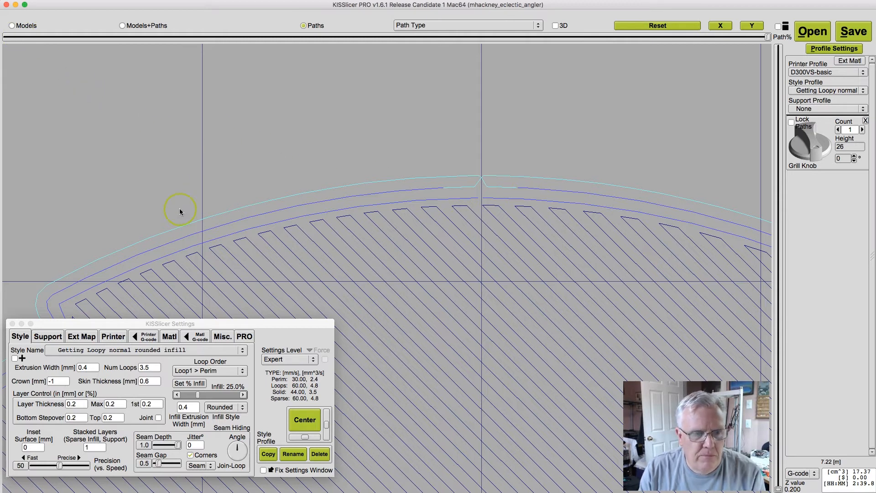
Run through the layer's path from near its start to examine the order of the perimeter, the loops and the solid infill
mouse_move(770, 39)
left_mouse_down()
mouse_move(10, 46)
mouse_move(69, 49)
left_mouse_up()
left_click_drag(135, 57, 179, 56)
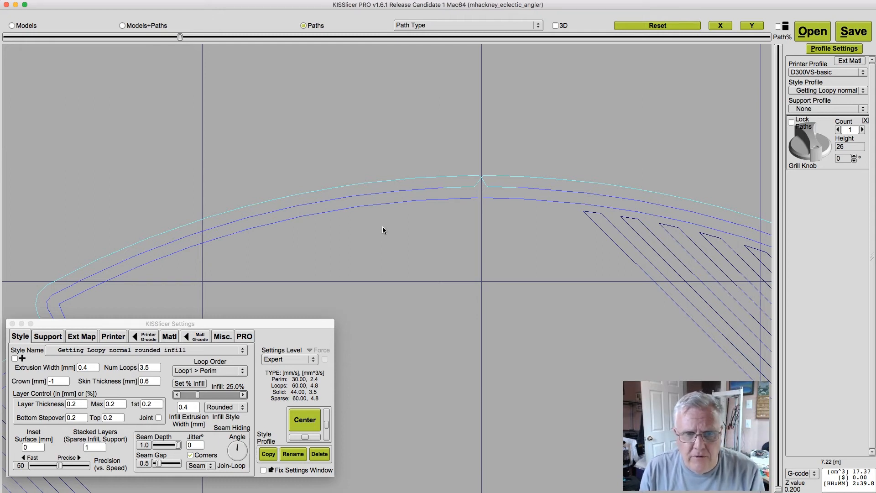
left_click(595, 200)
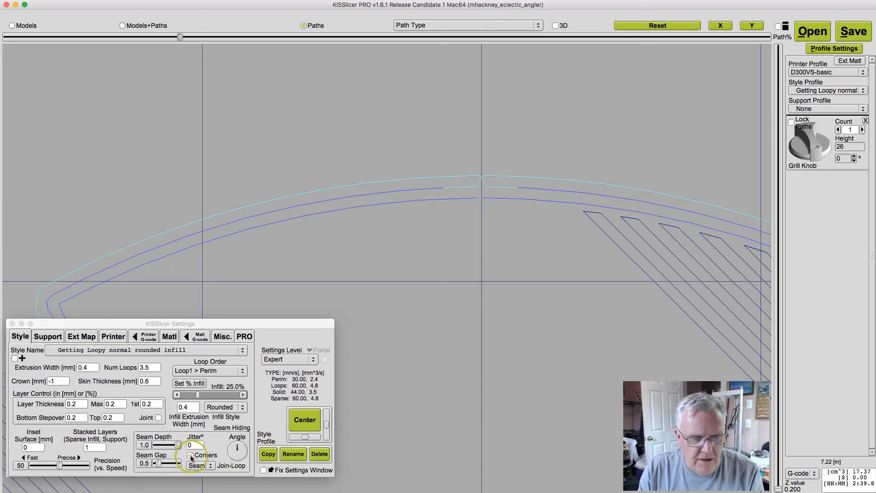
left_click(202, 458)
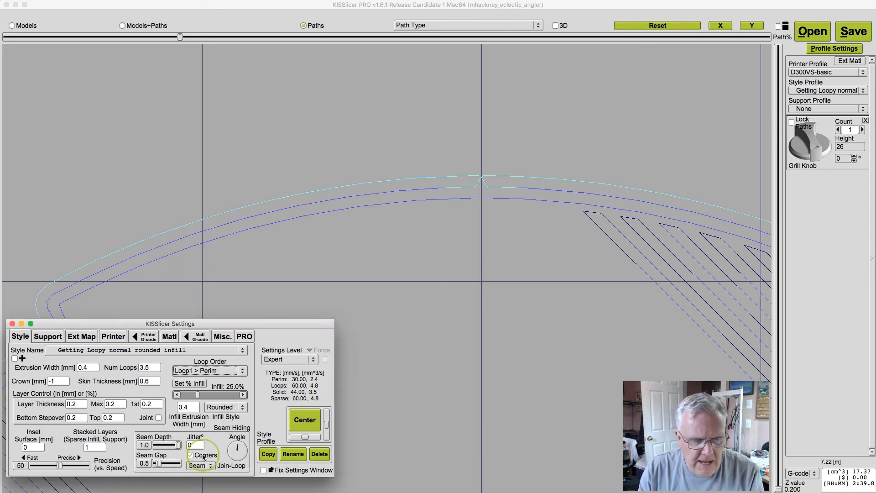
Show the model together with its full paths, stacked up to Z 16.400, and examine the seam along the knob's side walls
left_click(123, 26)
left_click(628, 25)
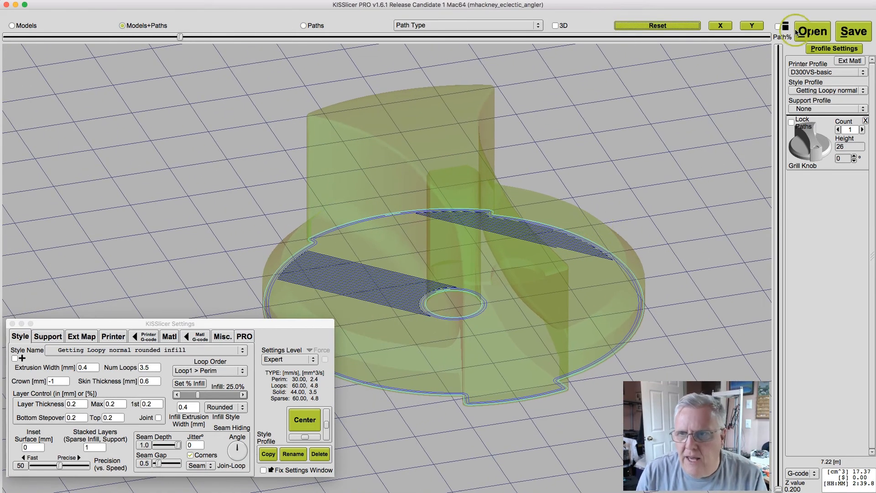
left_click(778, 26)
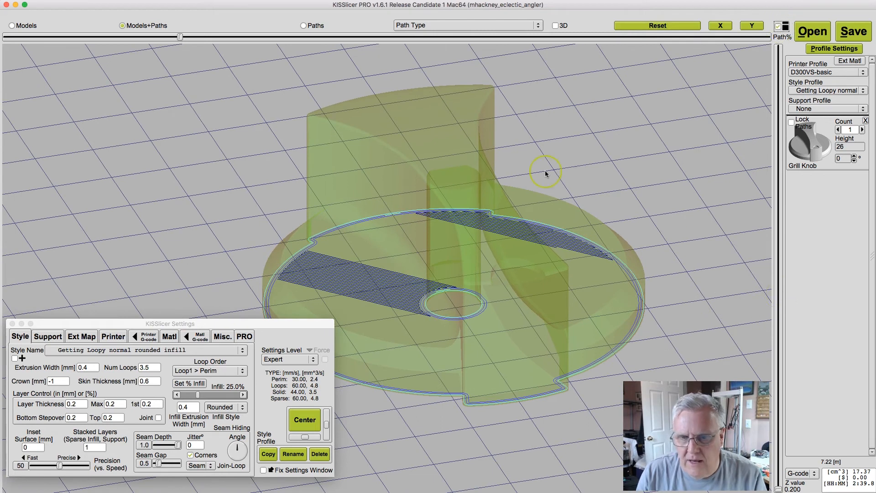
left_click_drag(180, 37, 458, 37)
left_click_drag(620, 44, 768, 37)
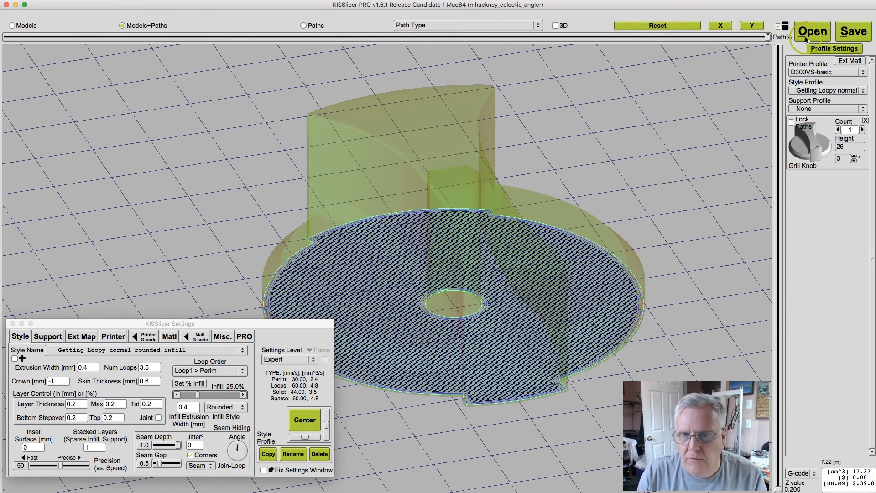
left_click_drag(778, 488, 768, 211)
left_click_drag(425, 449, 512, 333)
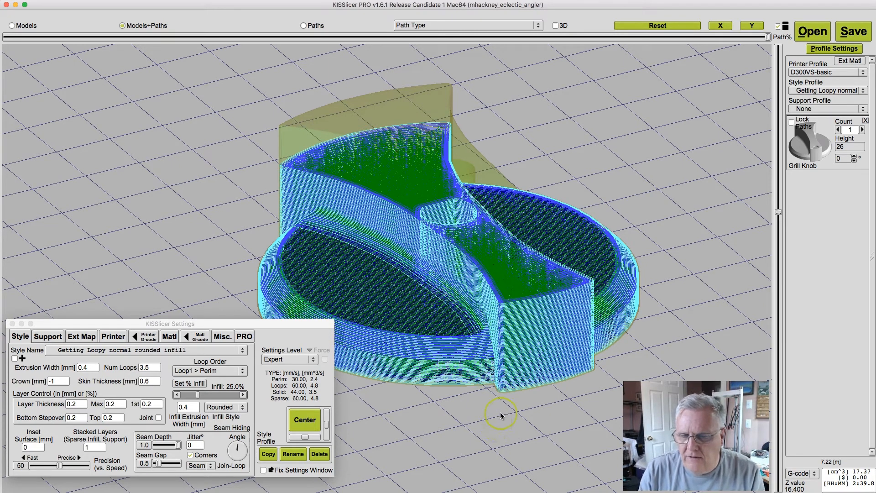
mouse_move(498, 383)
right_mouse_down()
mouse_move(512, 385)
mouse_move(506, 383)
right_mouse_up()
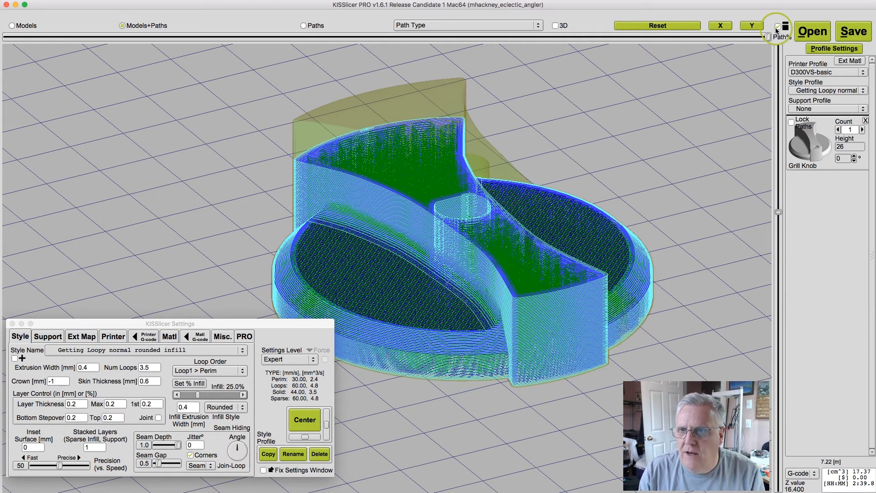
Return to the paths-only display of the single layer at Z 0.200 and examine the seam at the upper middle of the outline
left_click(778, 27)
left_click(303, 25)
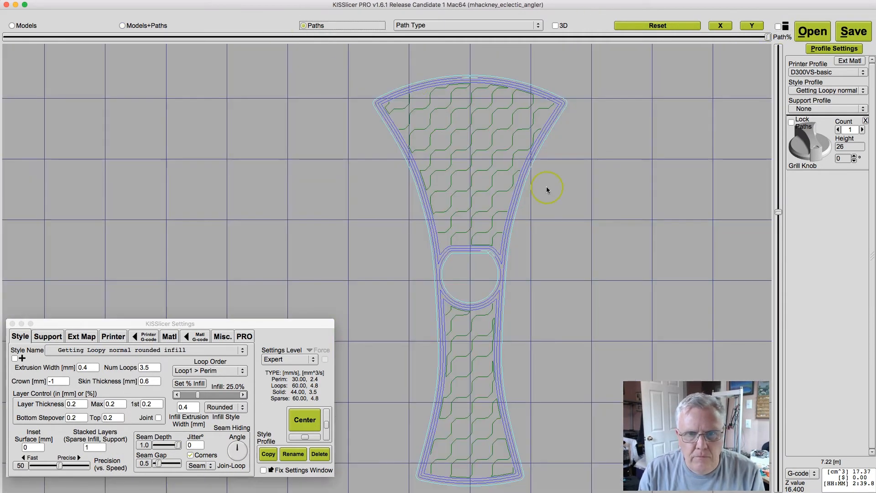
left_click_drag(778, 212, 779, 487)
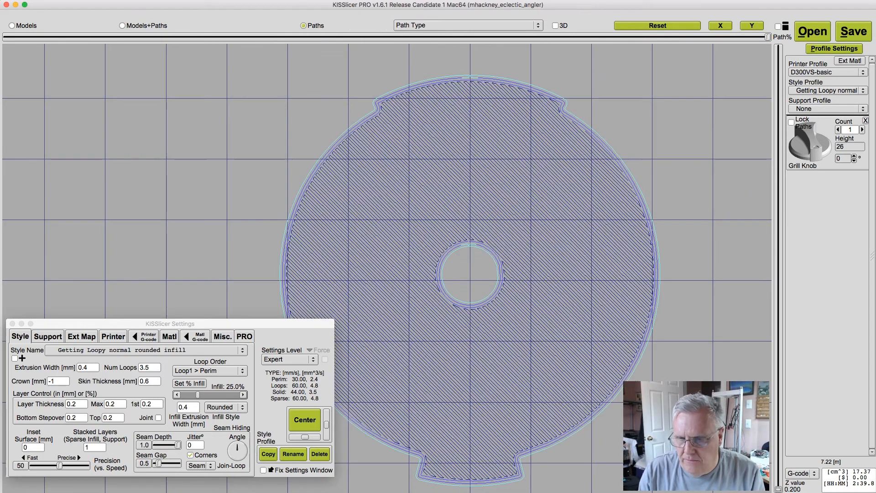
left_click_drag(533, 180, 560, 212)
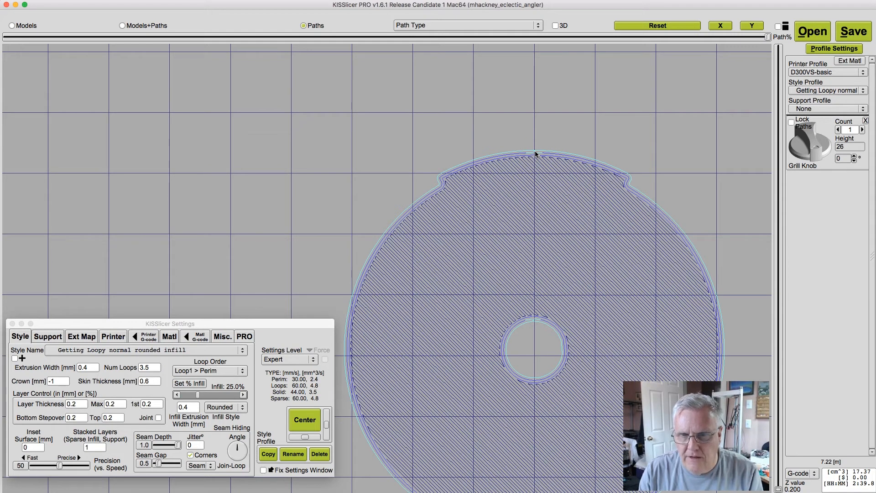
Turn the seam angle about 45° counterclockwise from straight up, re-slice the knob and show the layer at Z 0.200
left_click(233, 447)
left_click(233, 447)
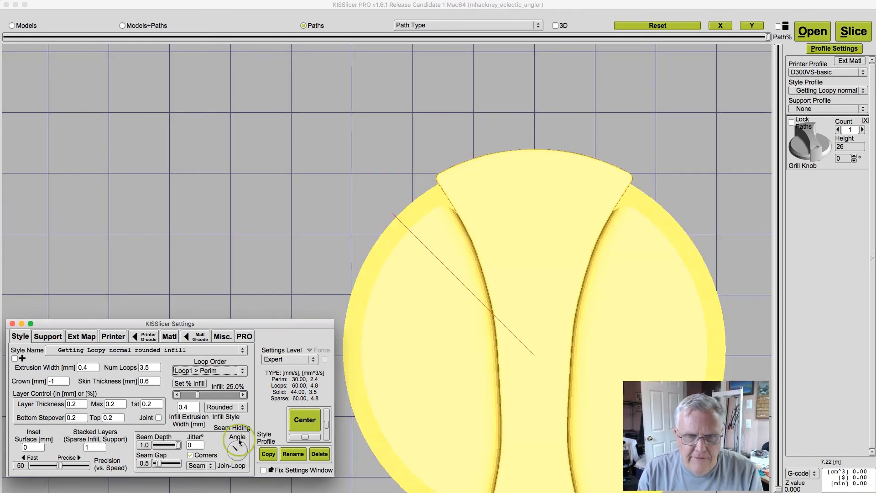
left_click(860, 29)
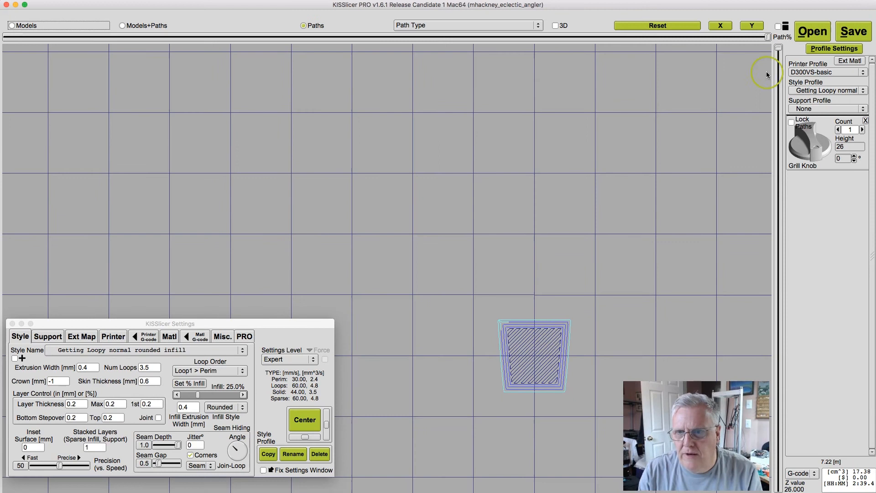
left_click_drag(778, 49, 778, 491)
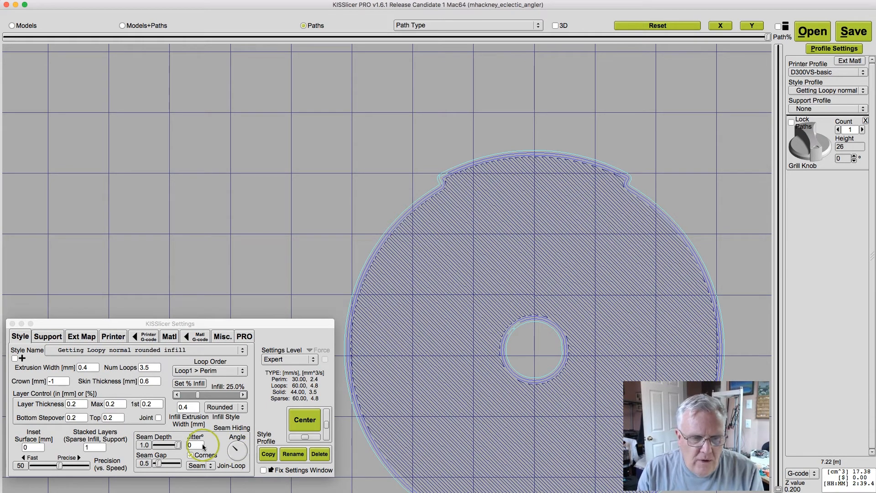
Set the seam angle slightly clockwise of straight up, re-slice the knob and inspect the seam in the layer at Z 0.200
left_click(233, 449)
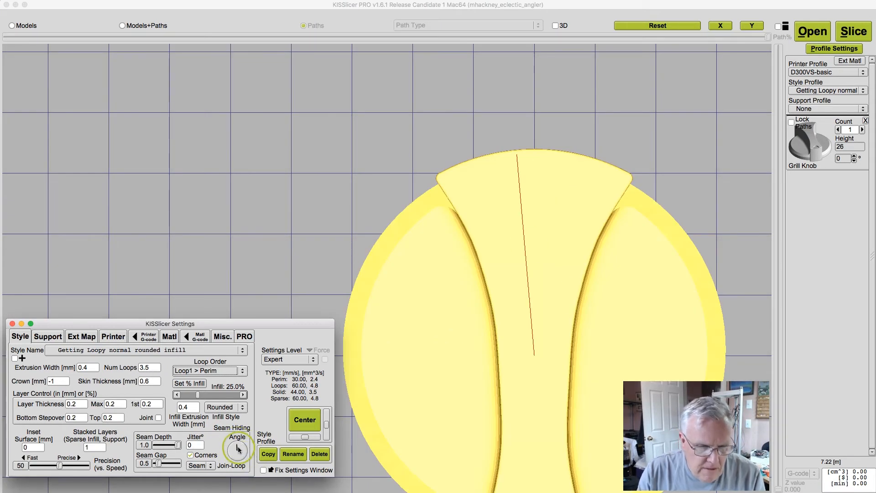
left_click_drag(238, 449, 232, 456)
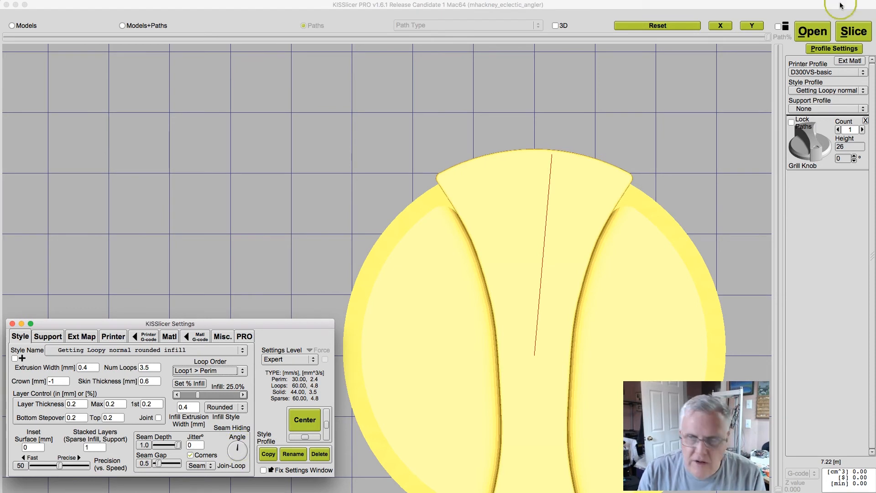
left_click(852, 33)
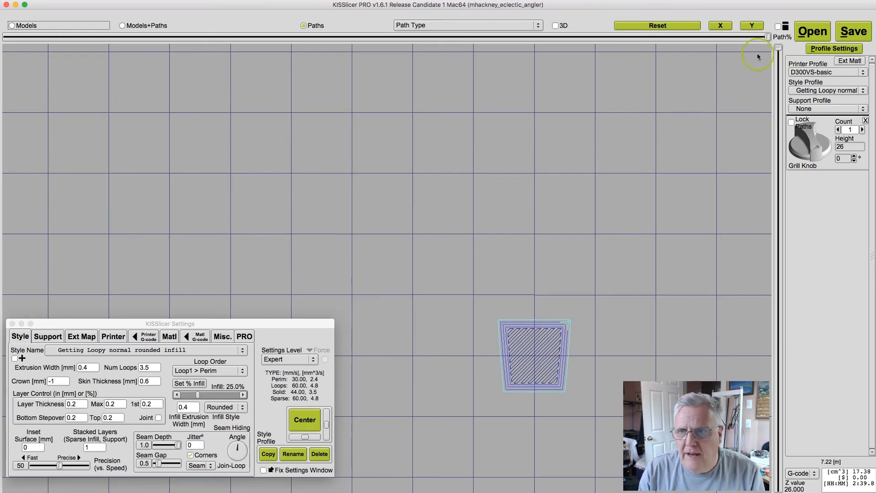
left_click_drag(778, 49, 778, 488)
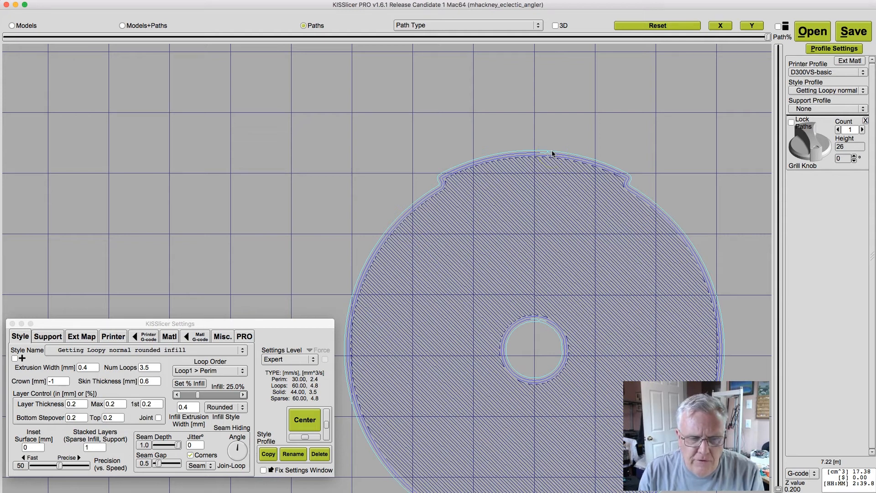
Examine the seam on the knob's outline in the sliced layer and set the seam jitter to 25°
left_click(195, 446)
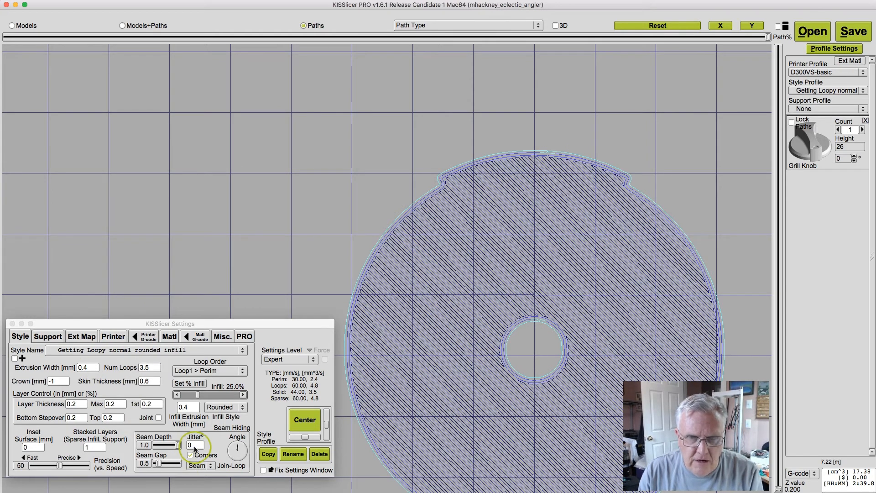
left_click(549, 155)
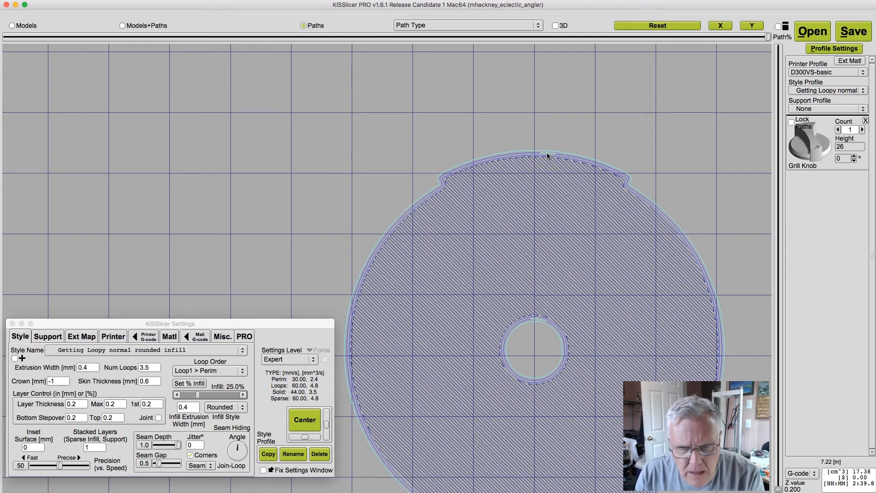
double_click(192, 445)
type("25")
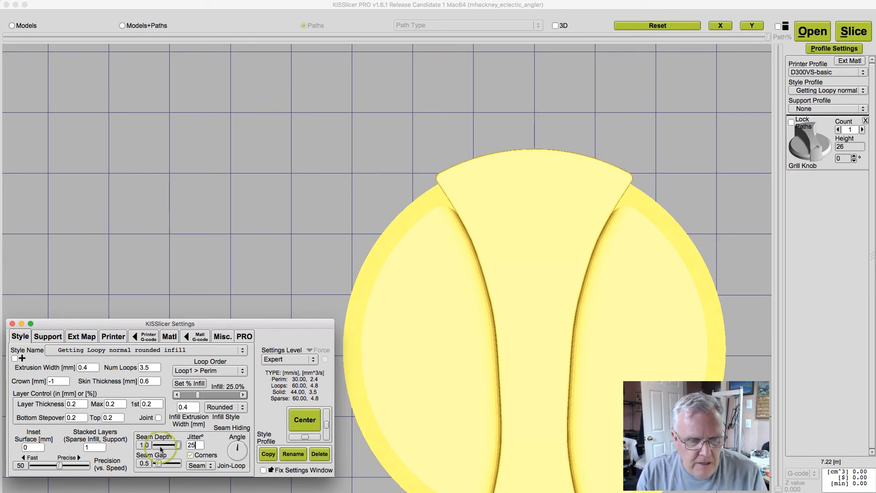
Set the seam jitter to 50° and preview the spread of seam directions on the knob
double_click(196, 445)
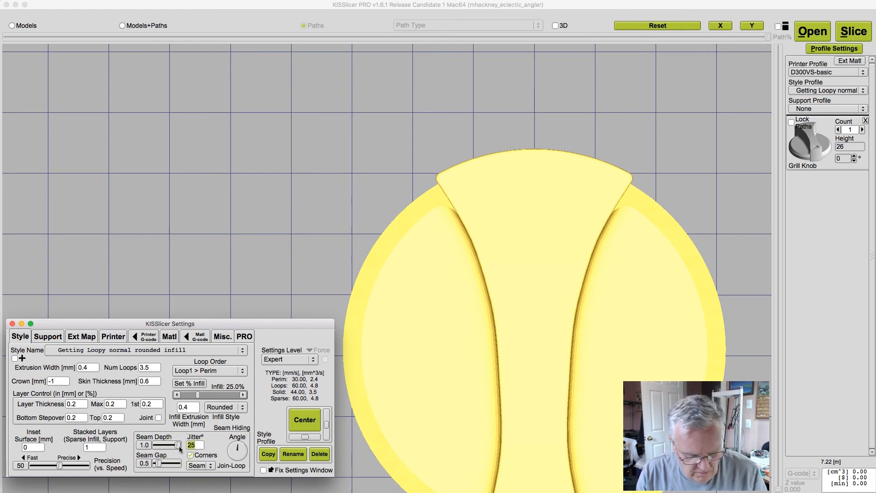
type("5")
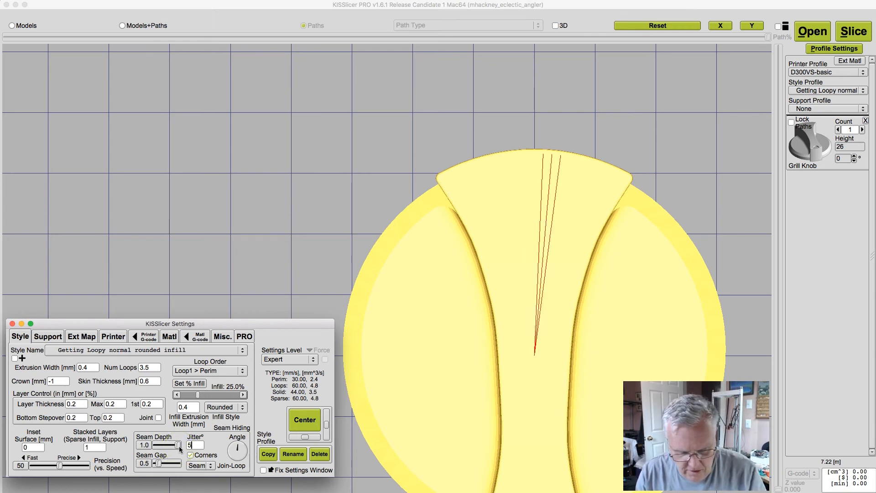
type("0")
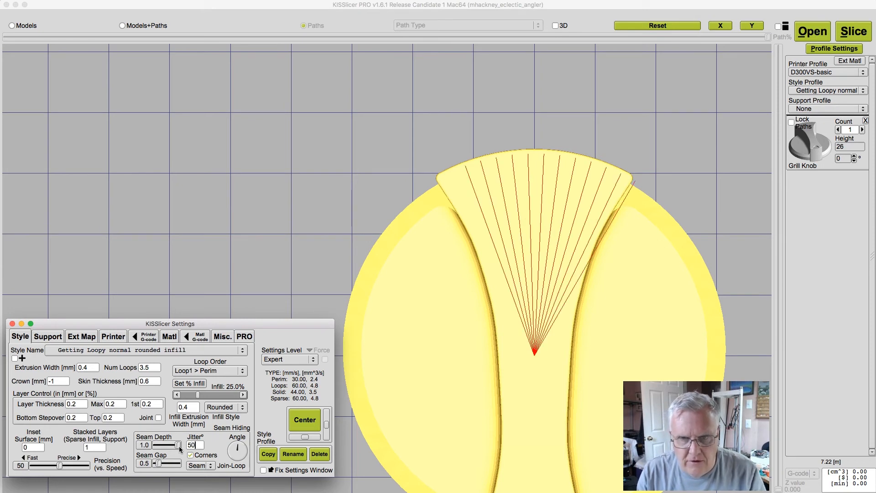
left_click(310, 329)
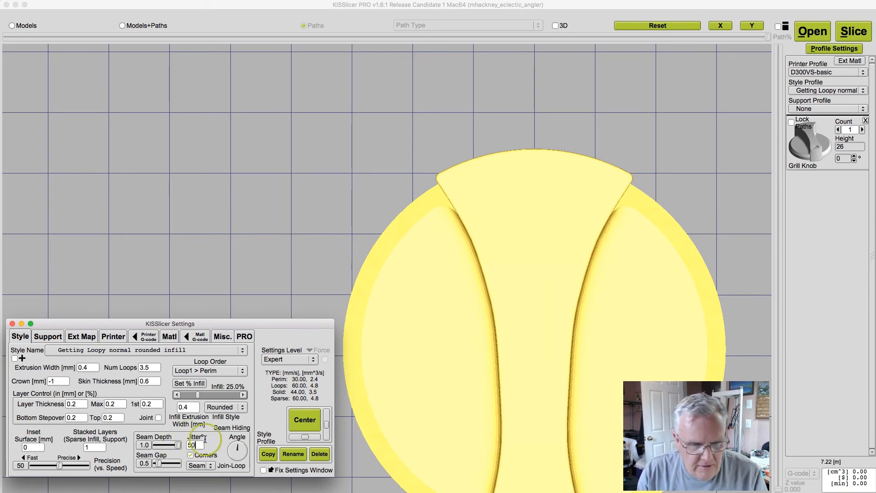
Set the seam jitter to 360° and preview the seam directions around the whole knob while adjusting the seam angle
left_click(237, 446)
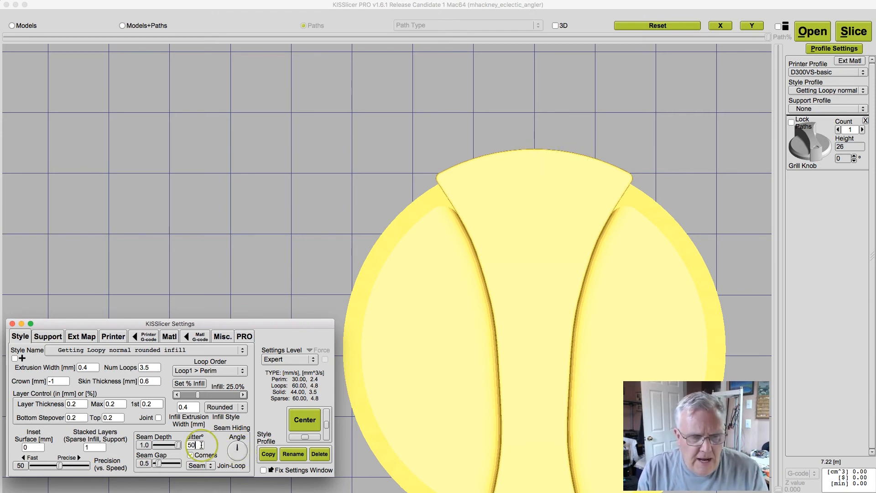
type("36")
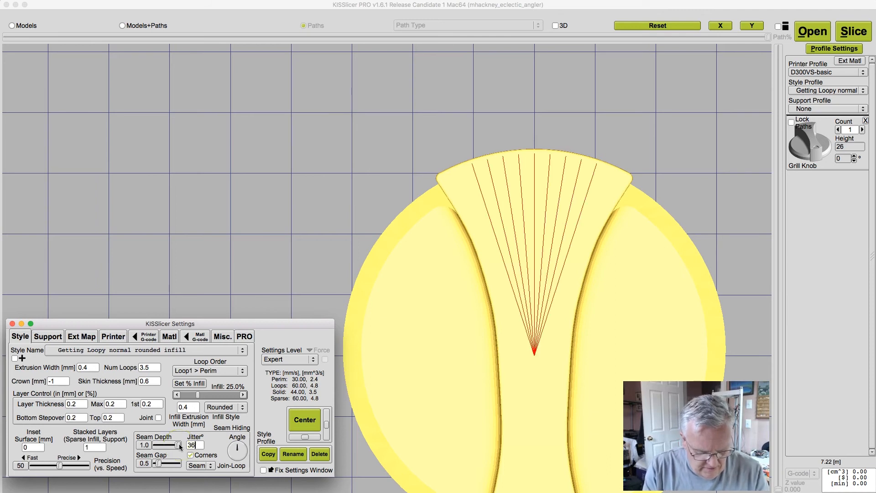
type("0")
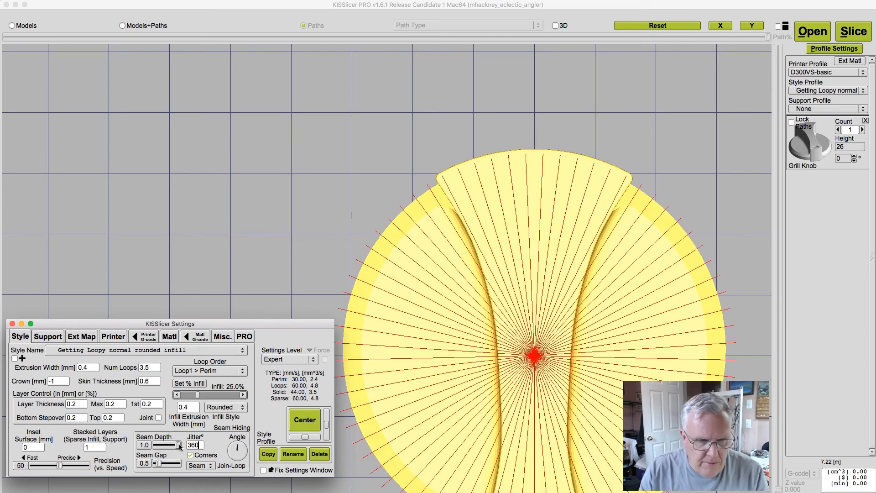
left_click_drag(424, 414, 377, 320)
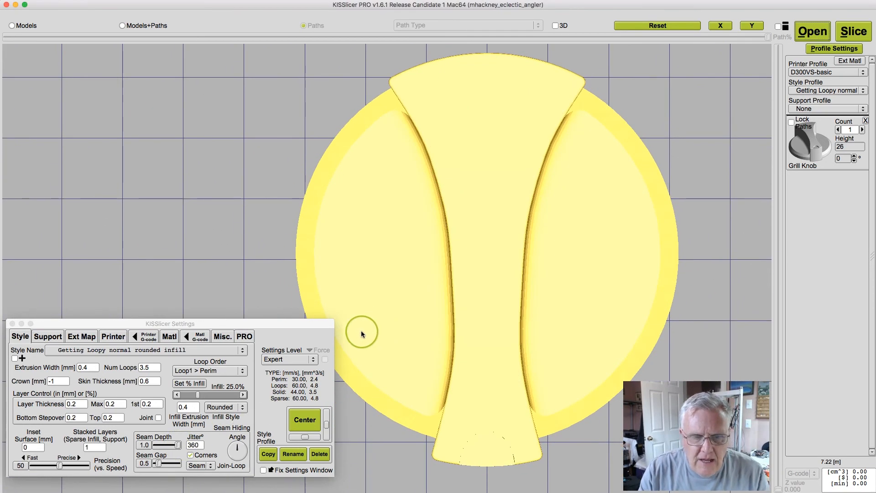
left_click(237, 446)
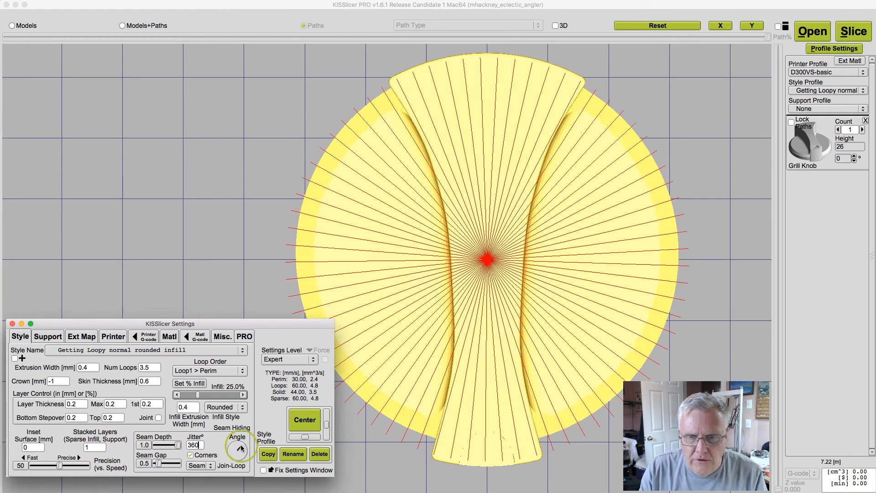
Point the seam angle 90° clockwise from straight up with the jitter at 0°, and try a jitter of 30°
key("BackSpace")
key("BackSpace")
key("BackSpace")
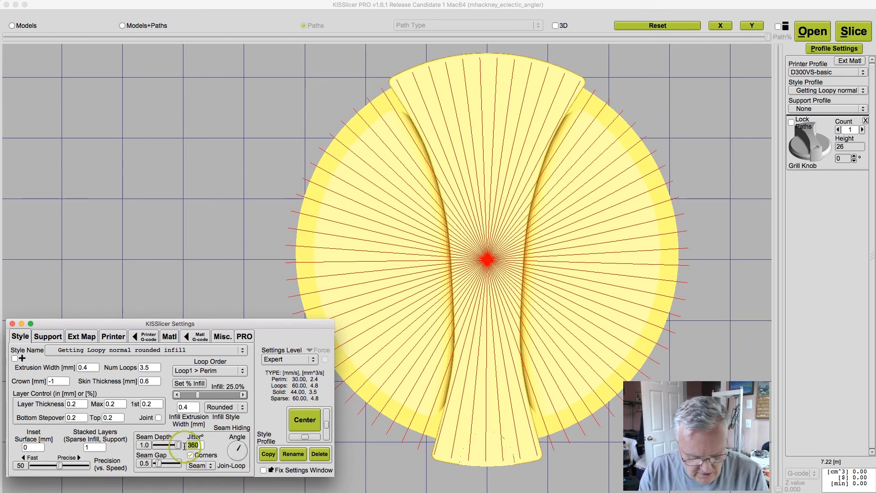
type("0")
left_click_drag(244, 437, 310, 449)
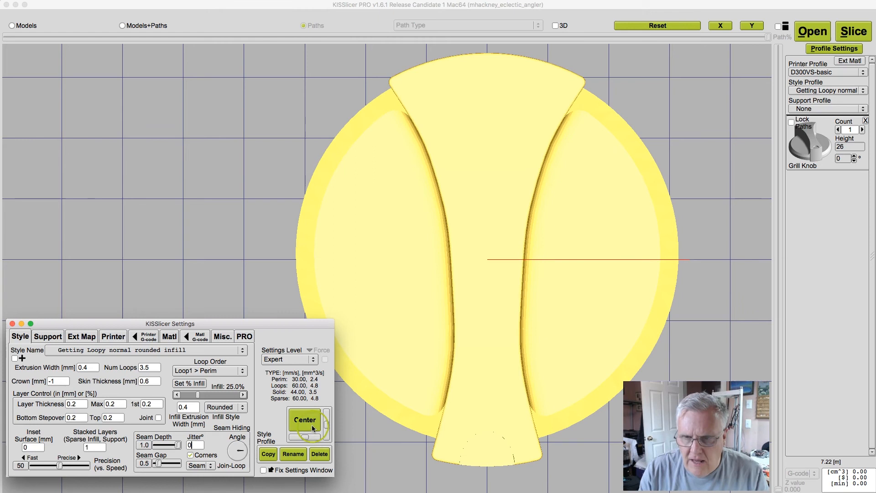
left_click_drag(197, 445, 173, 445)
type("30")
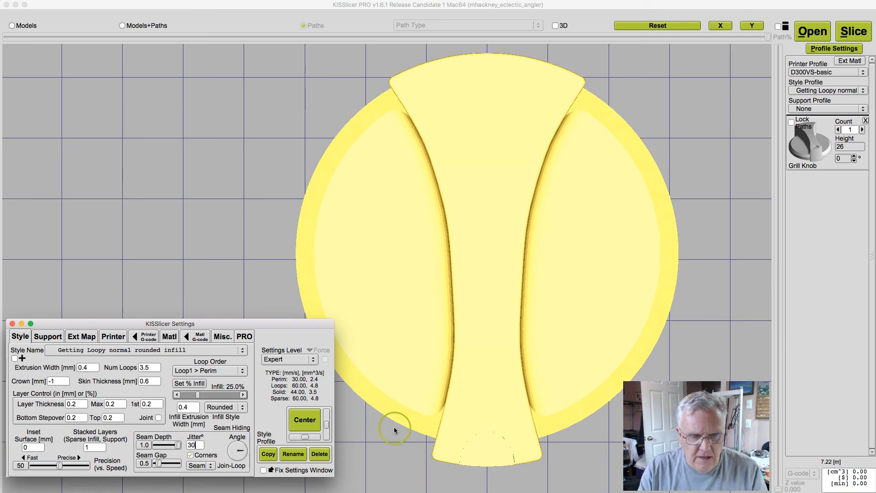
Reset the seam jitter to 0° and point the seam angle straight up
left_click_drag(203, 446, 170, 448)
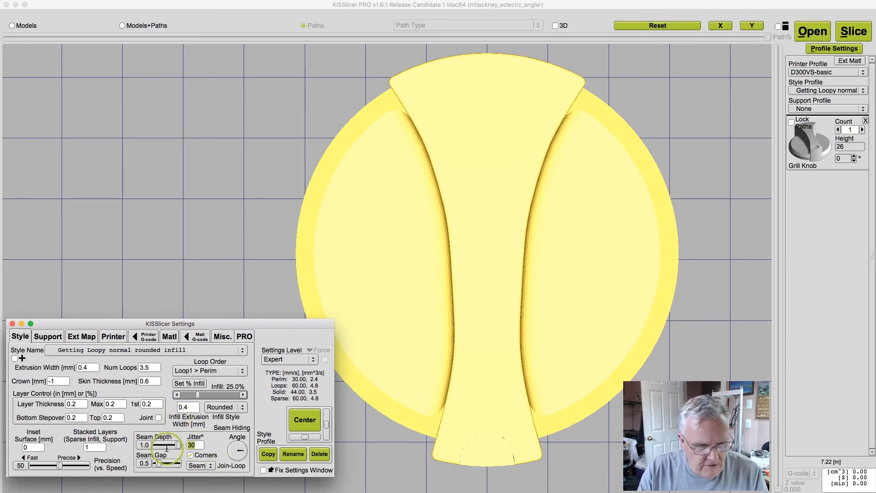
type("0")
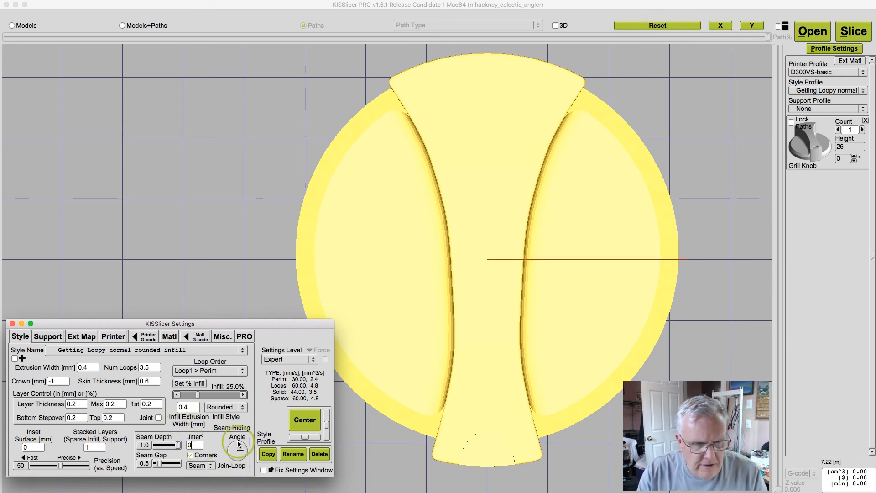
mouse_move(244, 453)
left_mouse_down()
mouse_move(229, 453)
mouse_move(238, 438)
left_mouse_up()
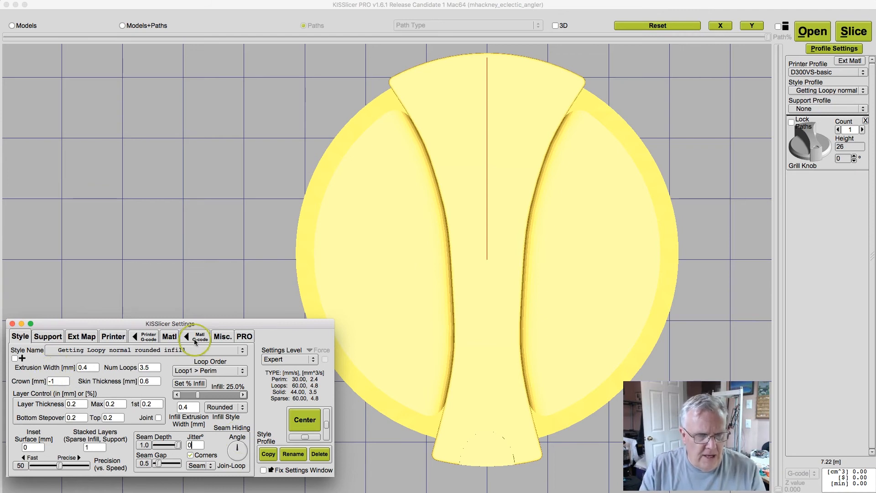
Set the Destring length to 0 mm in the material settings of the Getting Loopy PLA profile
left_click(169, 336)
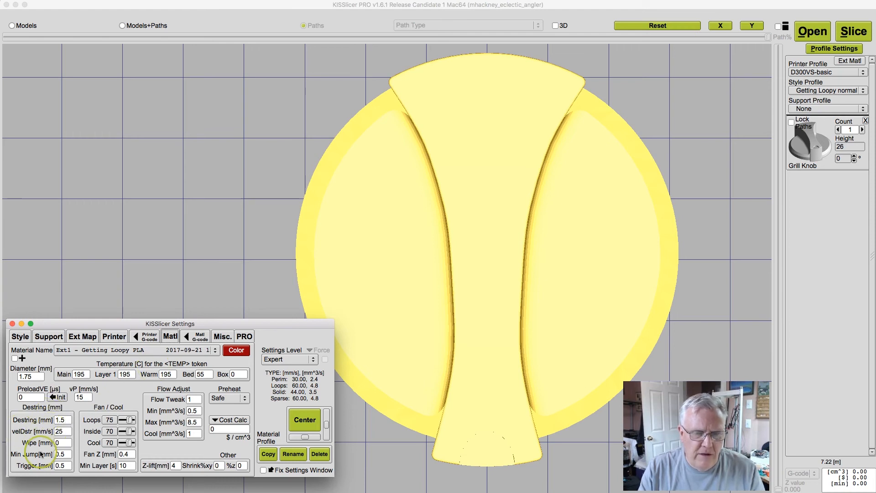
mouse_move(41, 454)
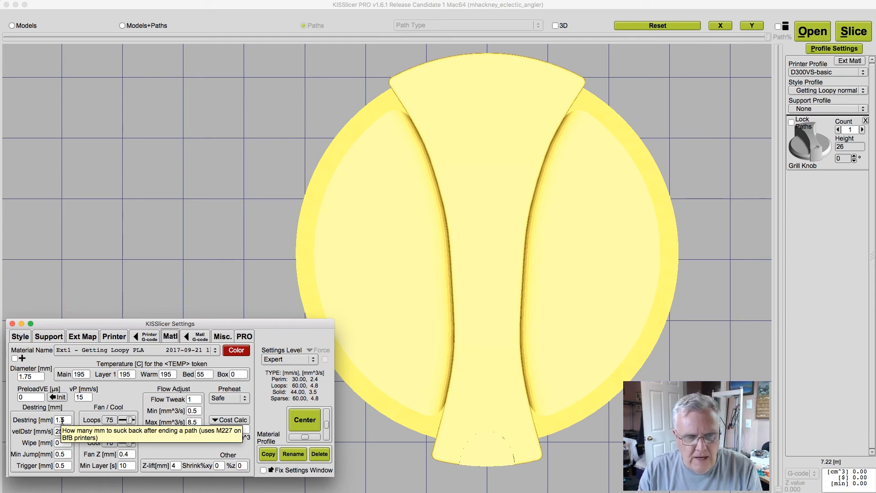
double_click(58, 420)
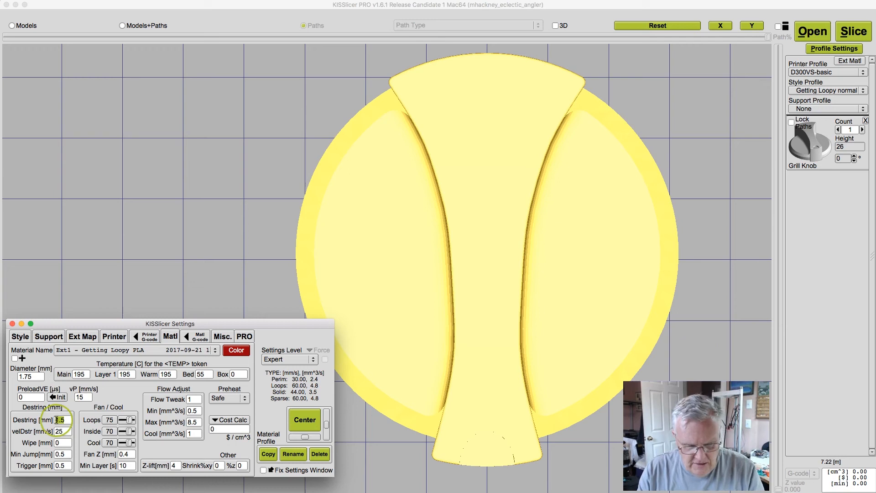
type("0")
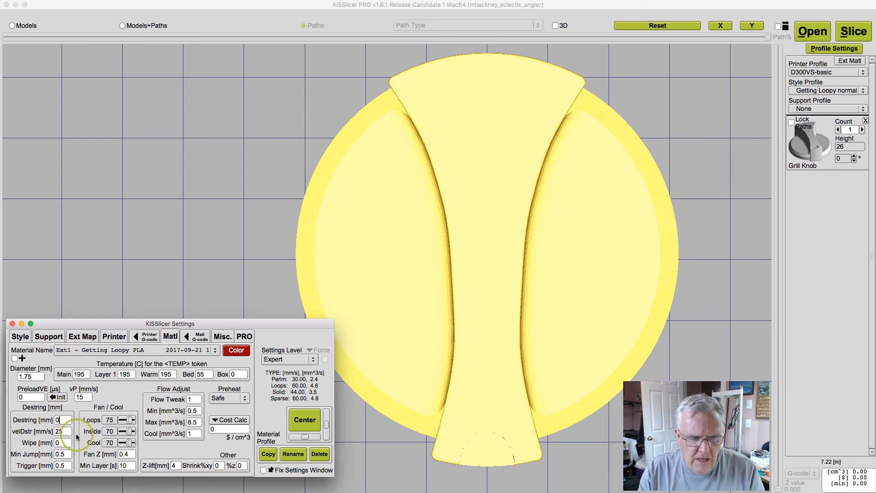
Set the material's Wipe length to 2 mm and slice the knob again
left_click(64, 442)
left_click_drag(65, 443, 28, 444)
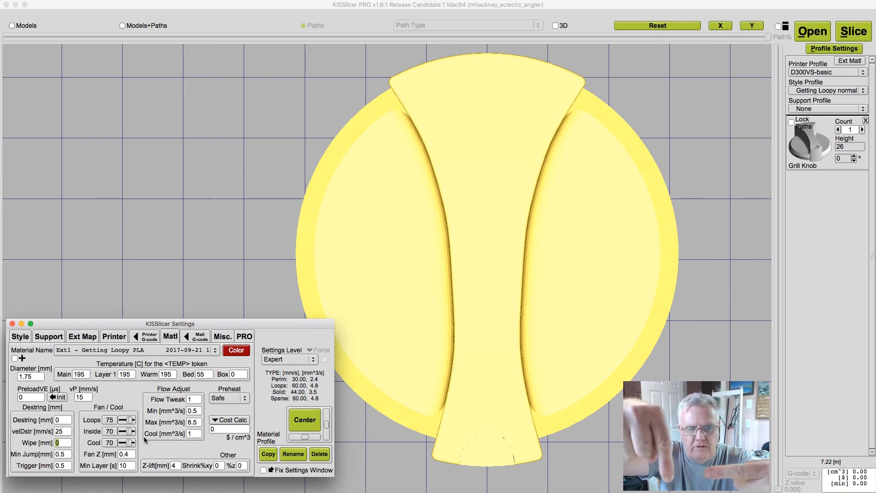
left_click(59, 444)
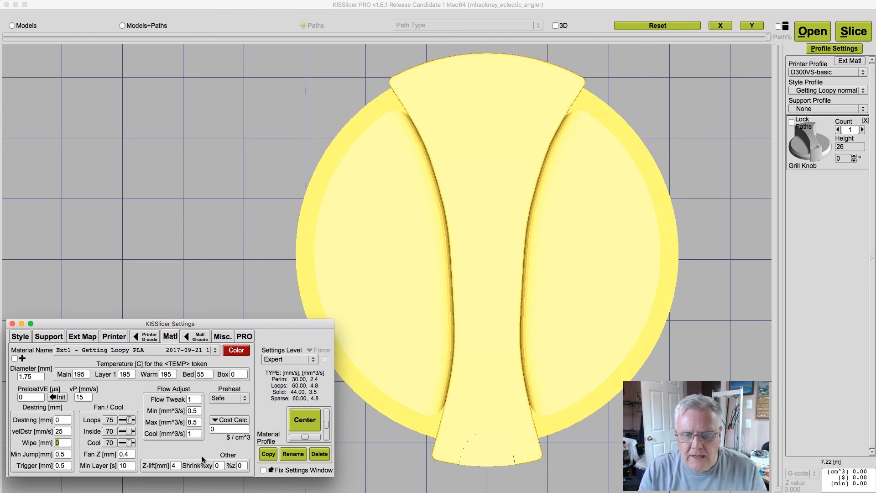
left_click(66, 441)
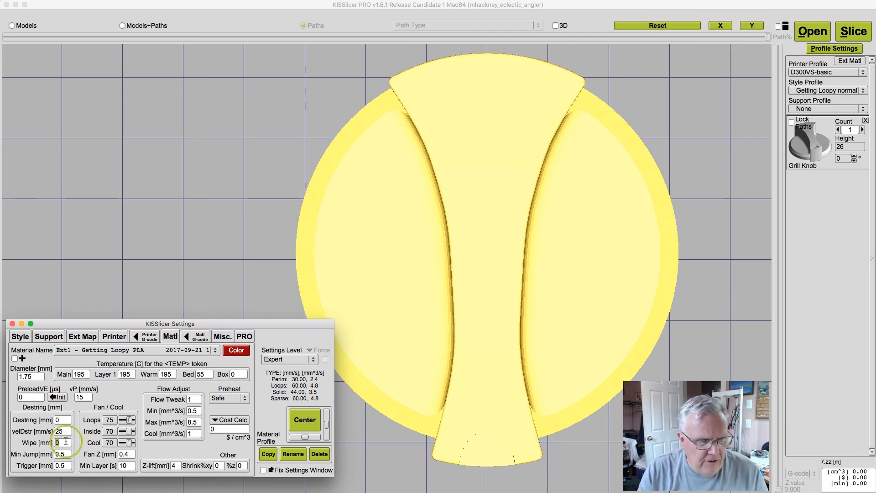
type("2")
left_click(852, 36)
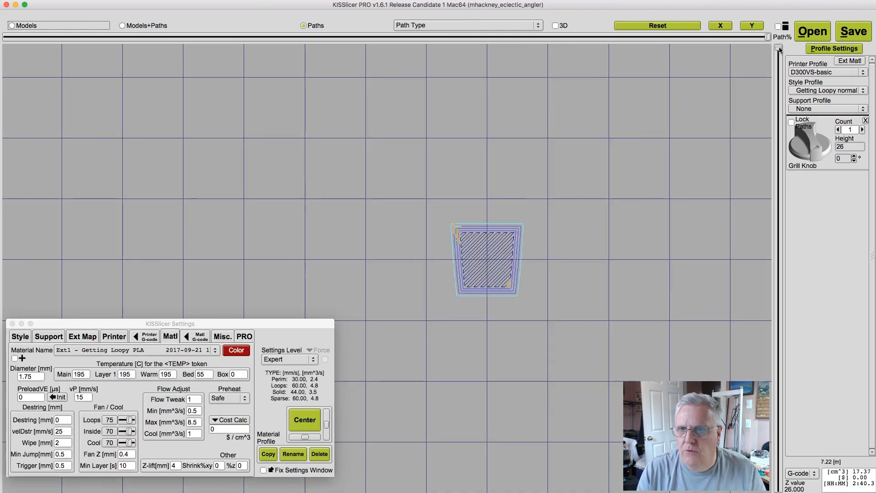
Examine the seam and wipe paths closely in the layer at Z 0.200, consulting the path color key
left_click_drag(779, 49, 779, 487)
left_click_drag(473, 71, 478, 138)
scroll(484, 141, "up", 9)
left_click_drag(612, 148, 505, 190)
left_click_drag(370, 200, 419, 204)
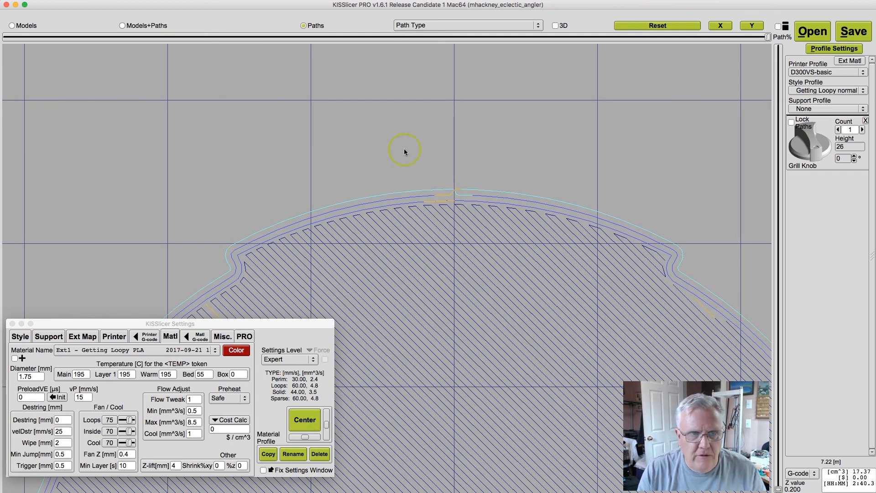
left_click(127, 0)
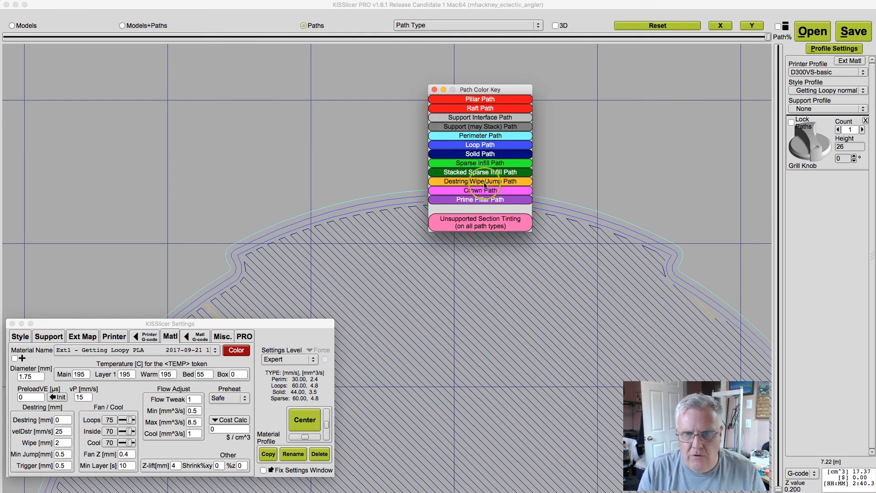
left_click(435, 90)
Limit the displayed path portion to the layer's first loop and perimeter, and examine the wipe path at the seam
mouse_move(768, 36)
left_mouse_down()
mouse_move(776, 32)
mouse_move(29, 39)
left_mouse_up()
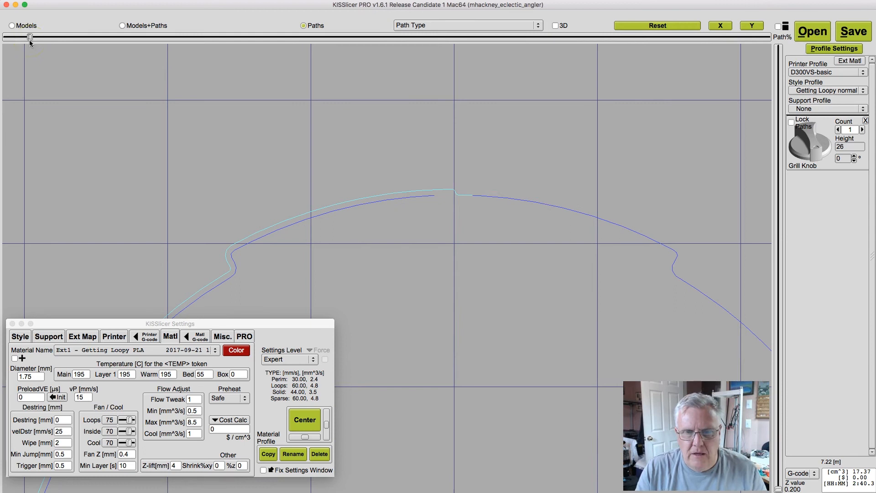
left_click(274, 147)
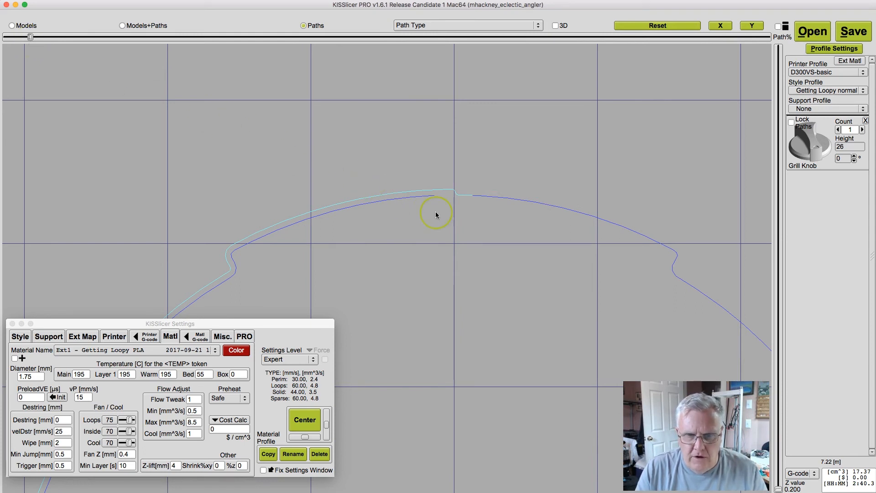
mouse_move(30, 36)
left_mouse_down()
mouse_move(22, 37)
mouse_move(46, 36)
left_mouse_up()
key("Left")
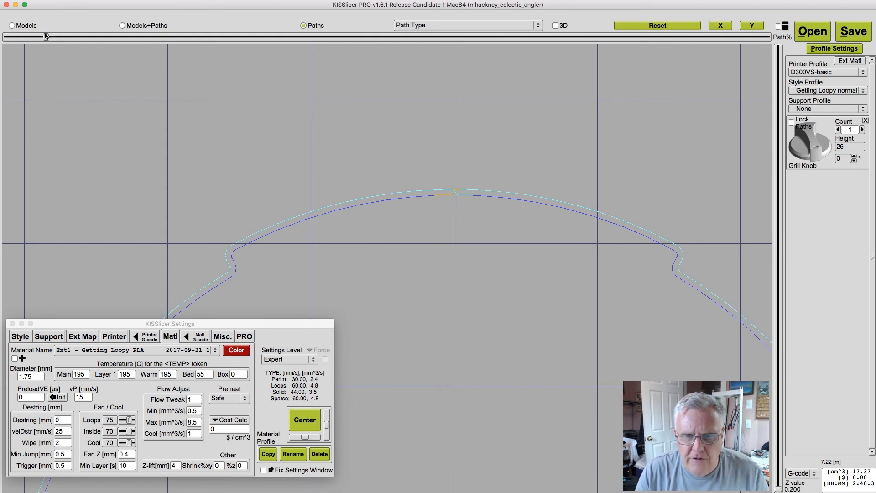
left_click(185, 199)
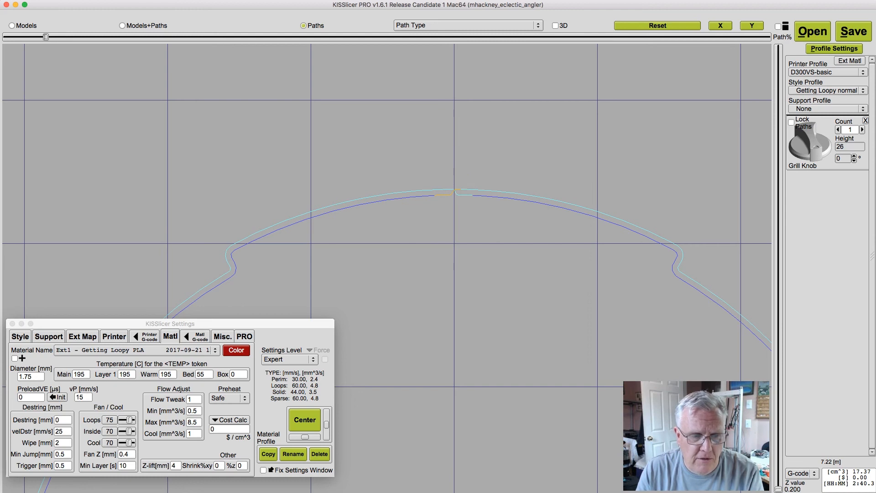
Set the material's Wipe length to 1 mm, re-slice the knob and inspect the seam on the outline
double_click(59, 443)
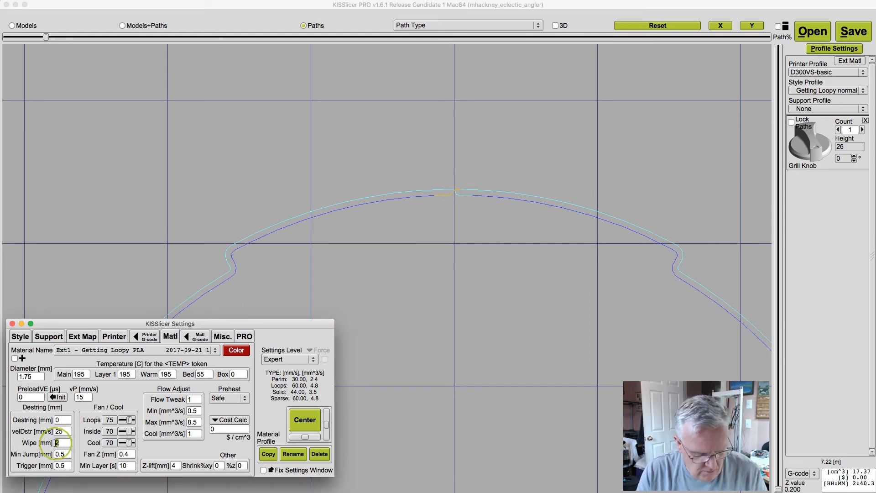
type("1")
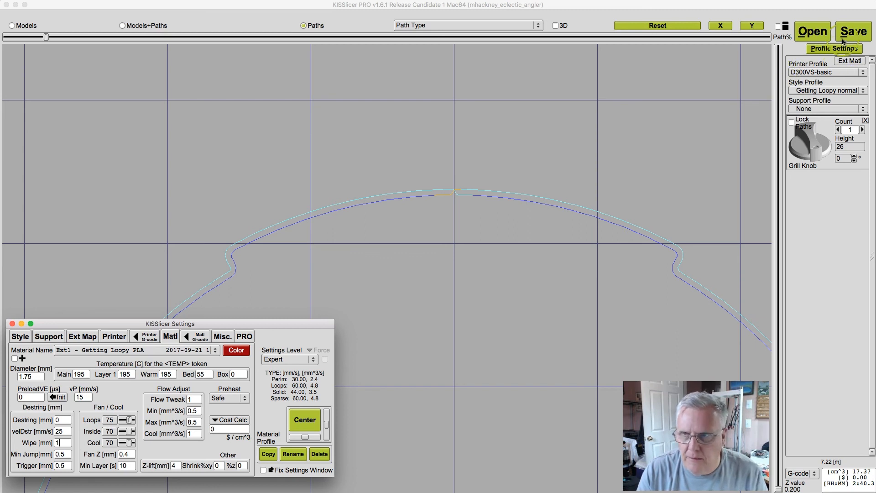
left_click(612, 209)
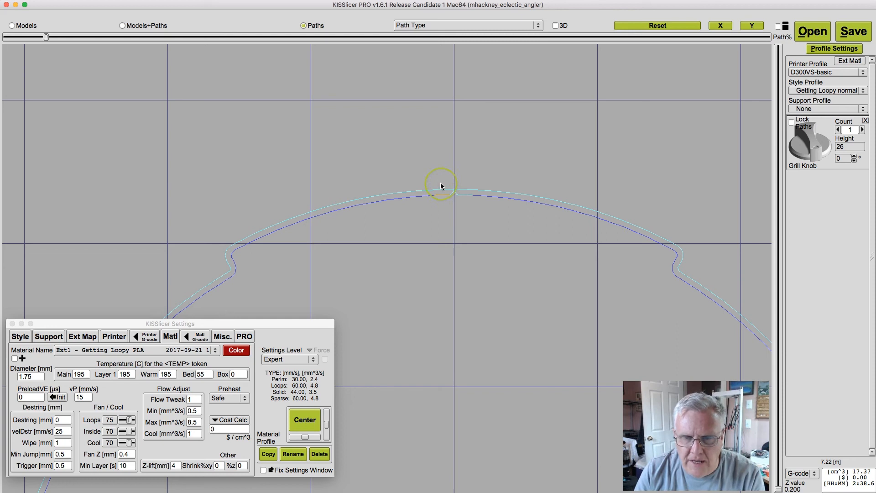
Set the material's Wipe length to 3 mm, update the sliced paths and inspect the wipe at the seam
left_click(445, 199)
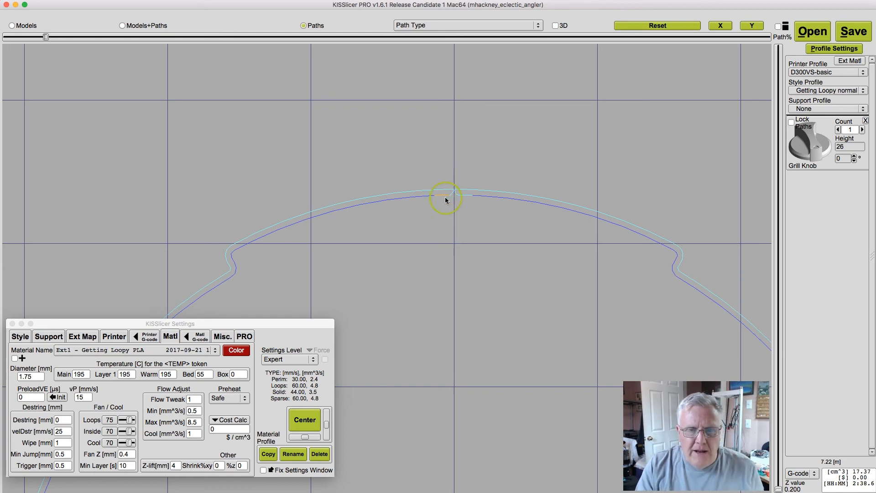
left_click(61, 443)
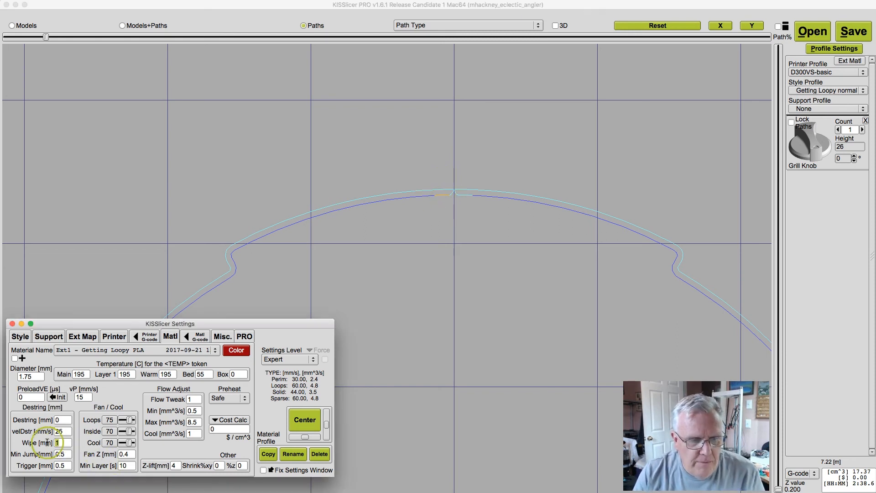
double_click(66, 447)
type("3")
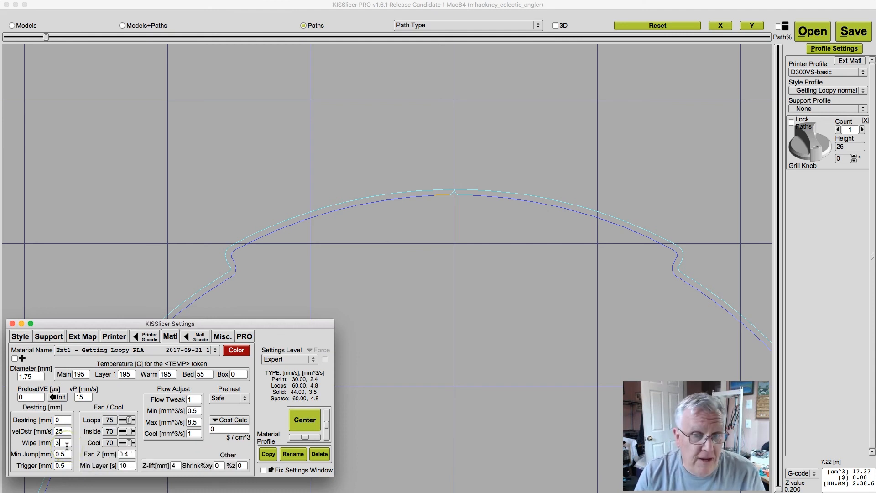
left_click(467, 365)
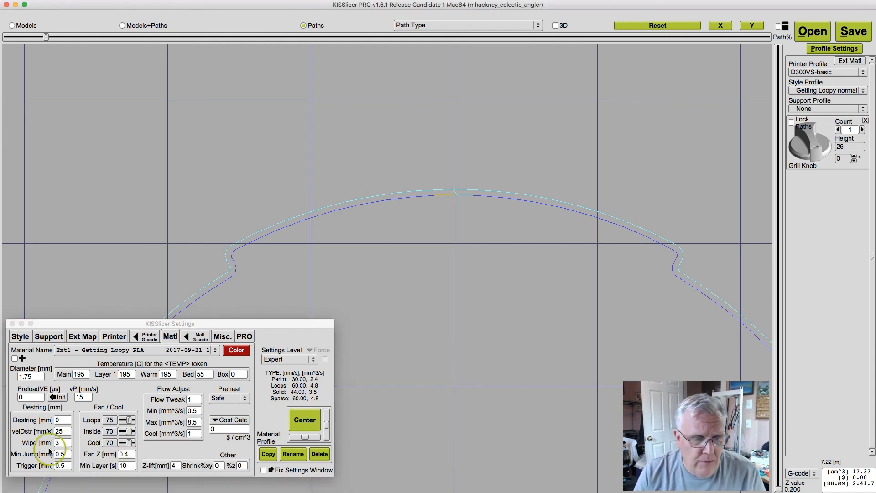
left_click(62, 442)
left_click(389, 268)
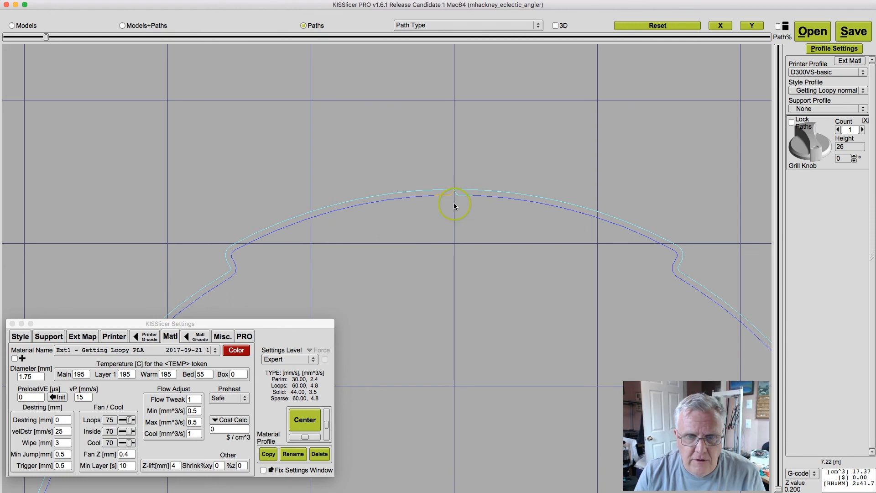
Reduce the material's Wipe length to 2 mm and inspect the updated wipe path at the seam
left_click(61, 442)
key("BackSpace")
type("2")
left_click(343, 279)
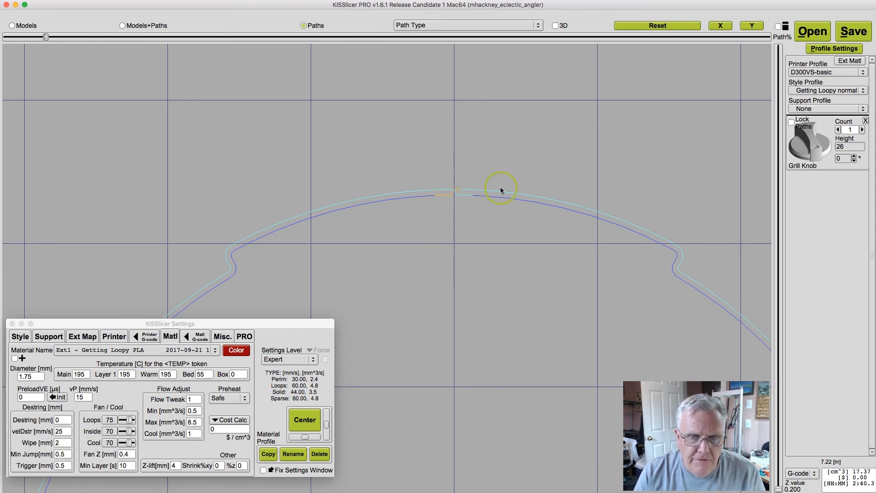
Set the material's Wipe length to 5 mm and examine how far the wipe runs along the perimeter
left_click(66, 444)
left_click_drag(65, 444, 49, 444)
type("5")
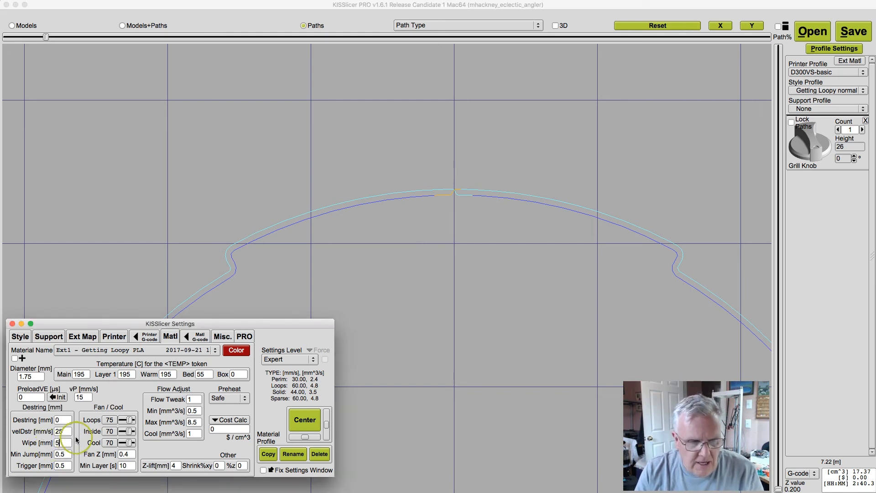
left_click(68, 431)
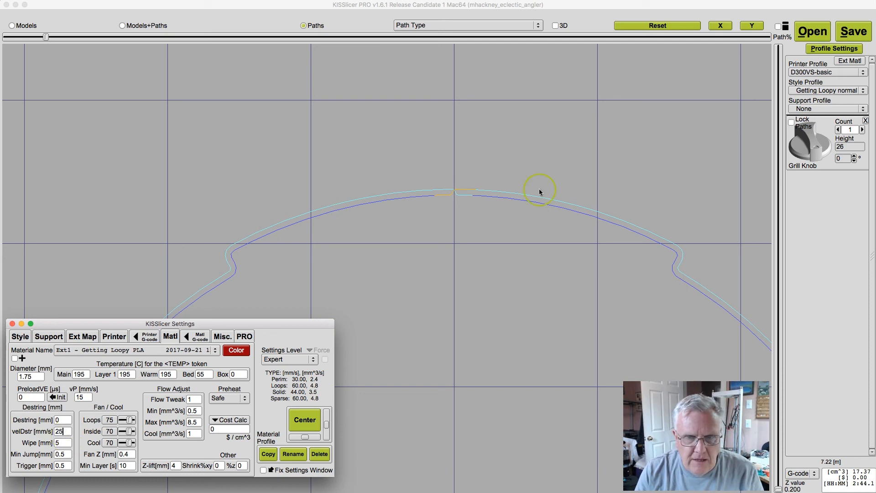
Set the material's Wipe length back to 1 mm and check the resulting wipe path at the seam
left_click(55, 443)
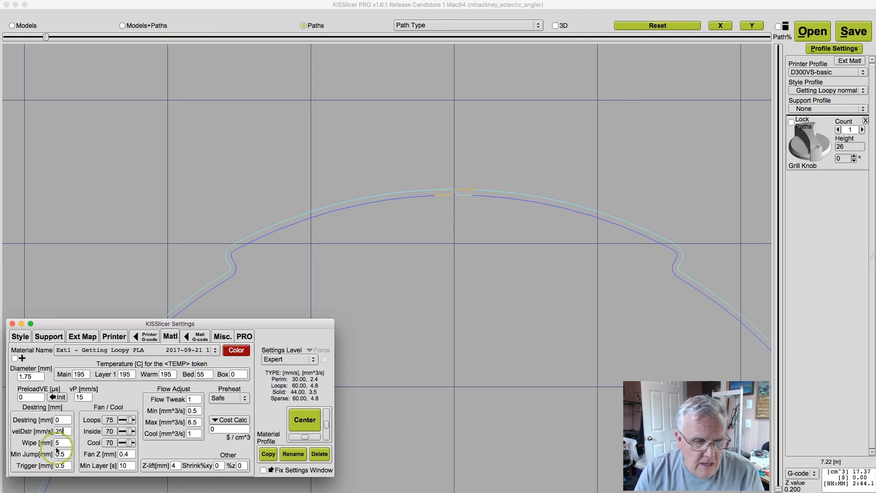
double_click(56, 444)
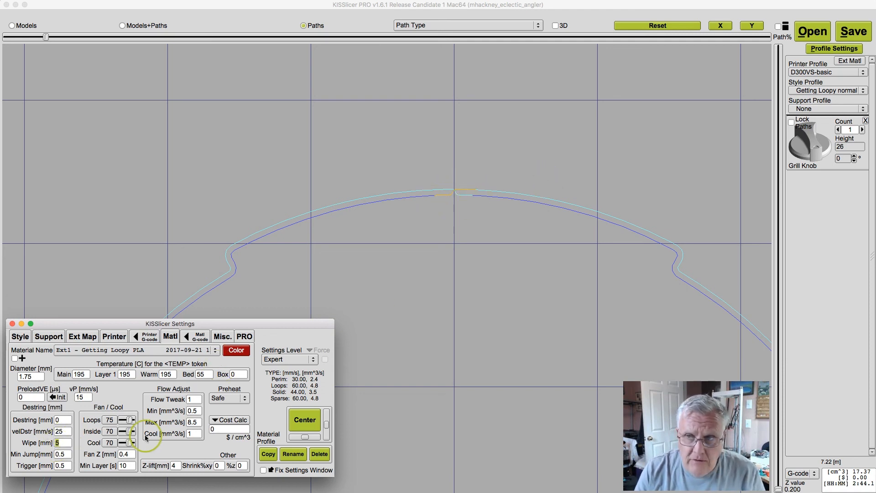
type("1")
left_click(424, 340)
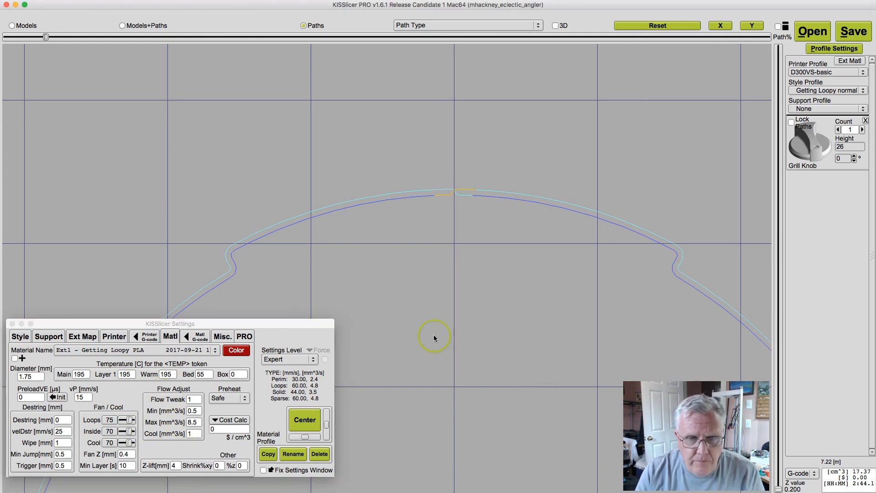
left_click(67, 431)
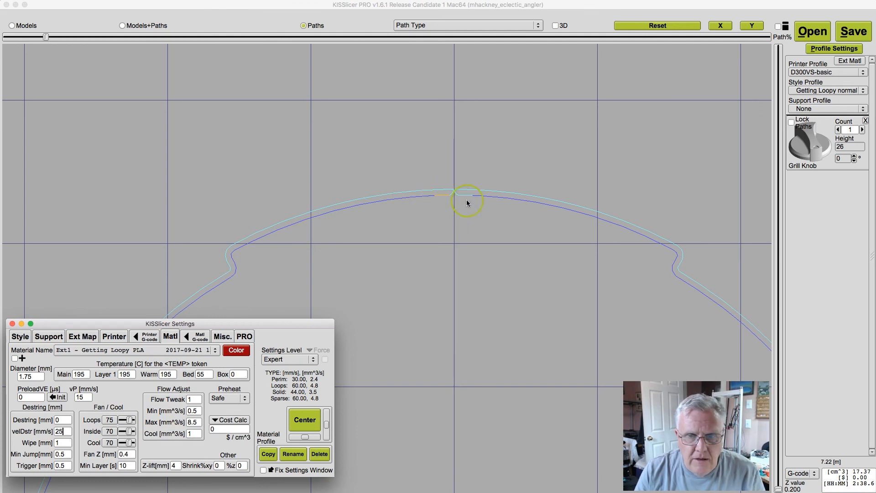
Set the material's Wipe length to .5 mm, update the sliced paths and inspect the seam
left_click(55, 443)
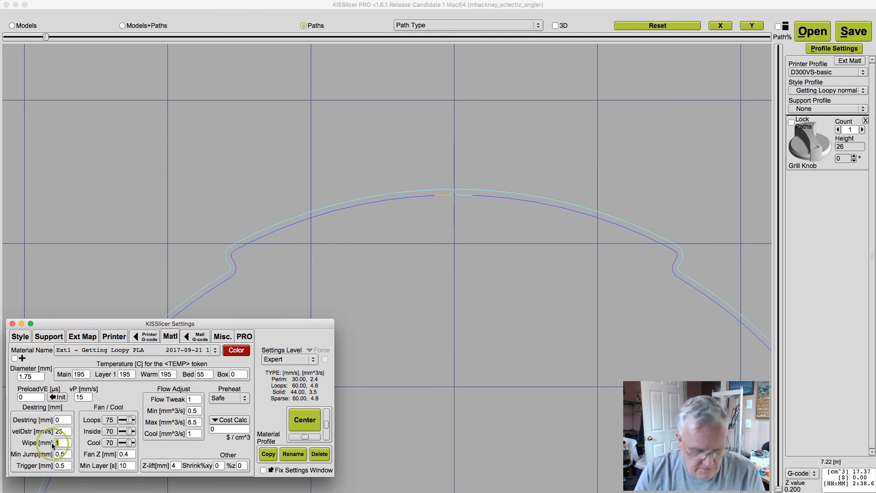
type(".5")
left_click(463, 325)
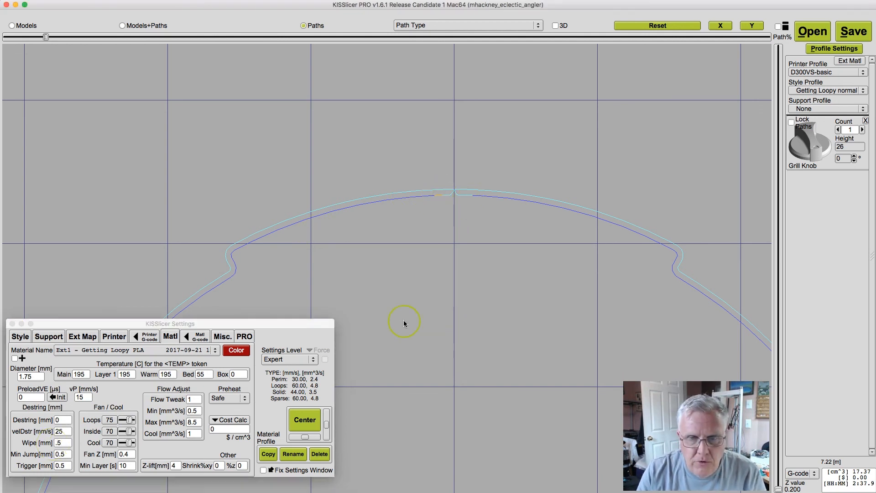
left_click(228, 428)
left_click(415, 245)
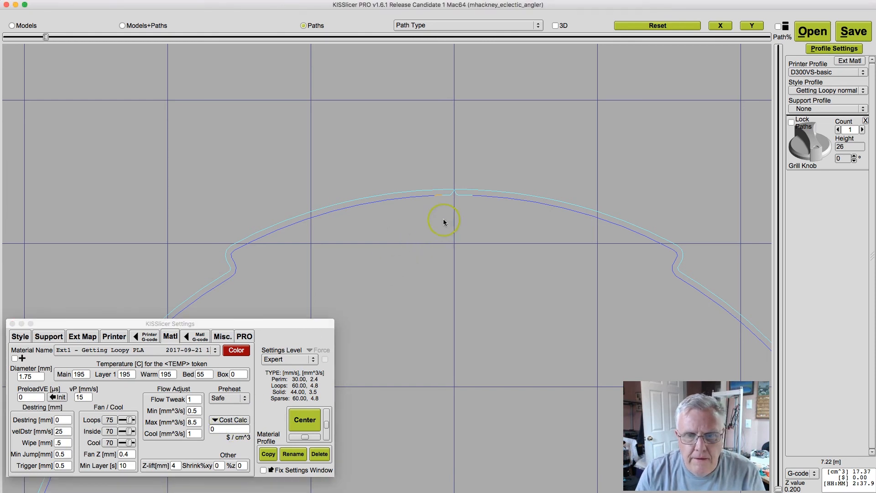
left_click(465, 195)
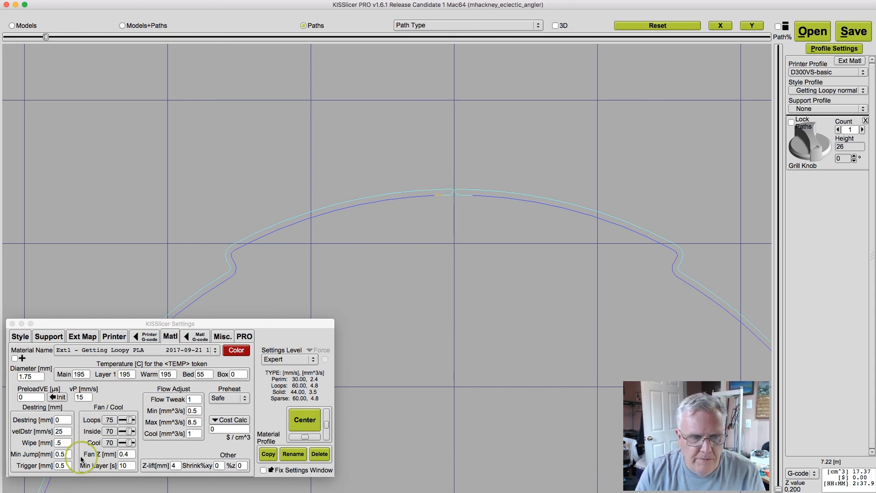
Restore the material's Wipe length to 1 mm and apply it to the sliced paths
left_click(61, 444)
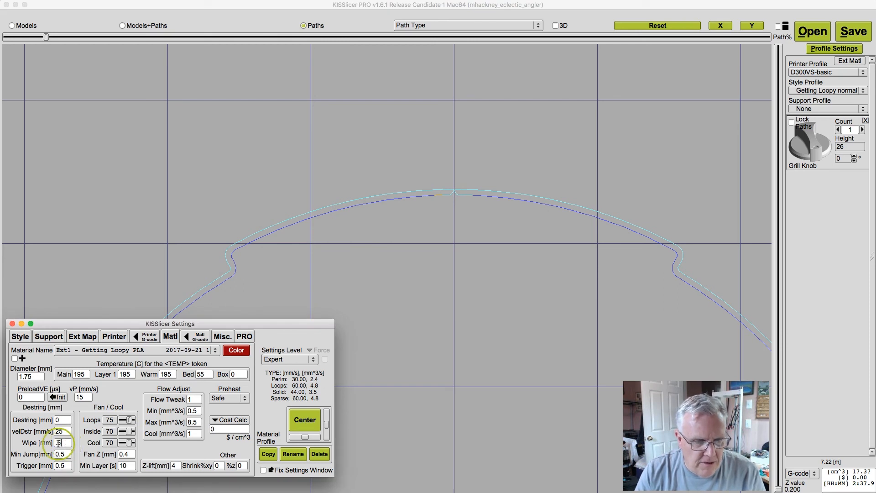
type("1")
left_click(65, 432)
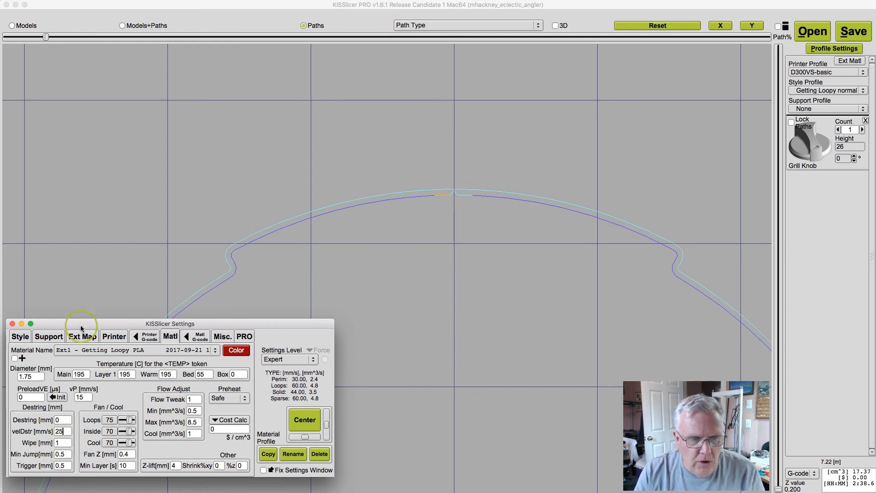
Review the style's Loop Order options, keeping Loop1 > Perim, and compare the seam settings with the material's Wipe setting
left_click(21, 340)
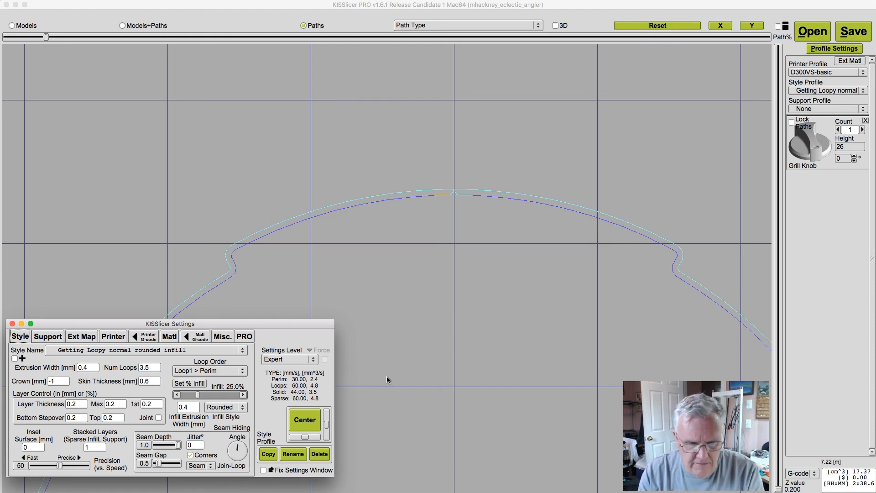
left_click(225, 372)
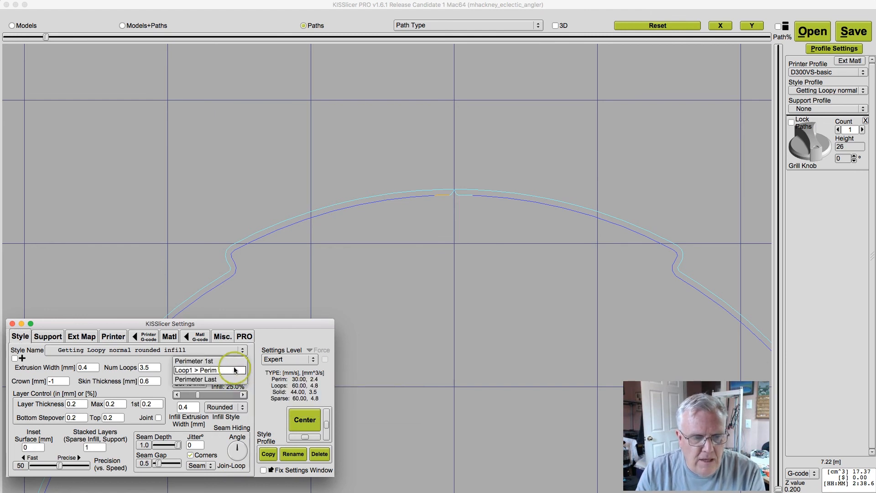
left_click(256, 373)
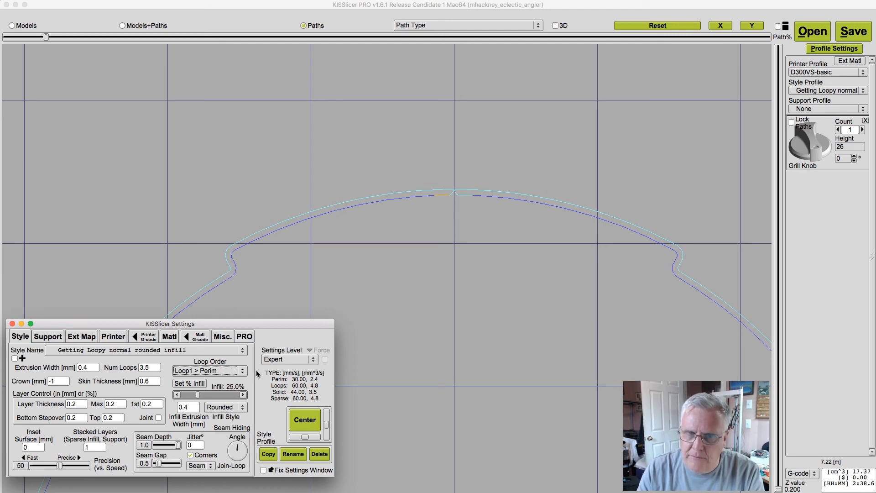
left_click(257, 375)
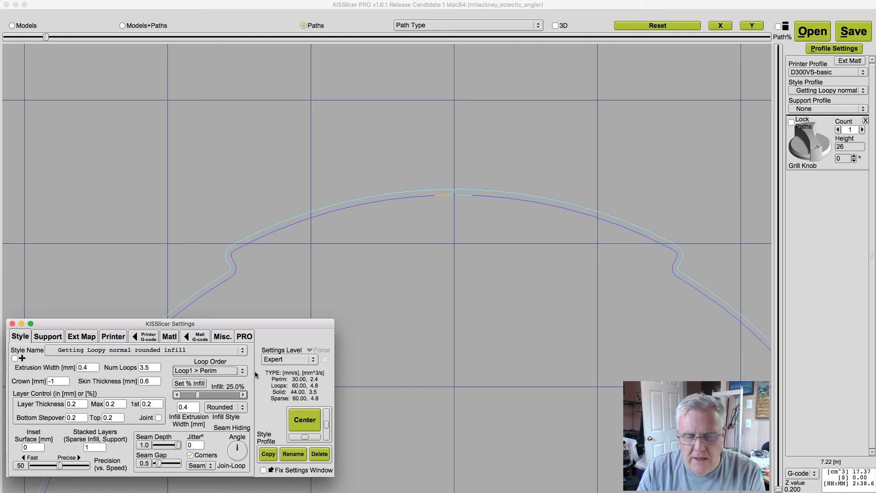
left_click(255, 379)
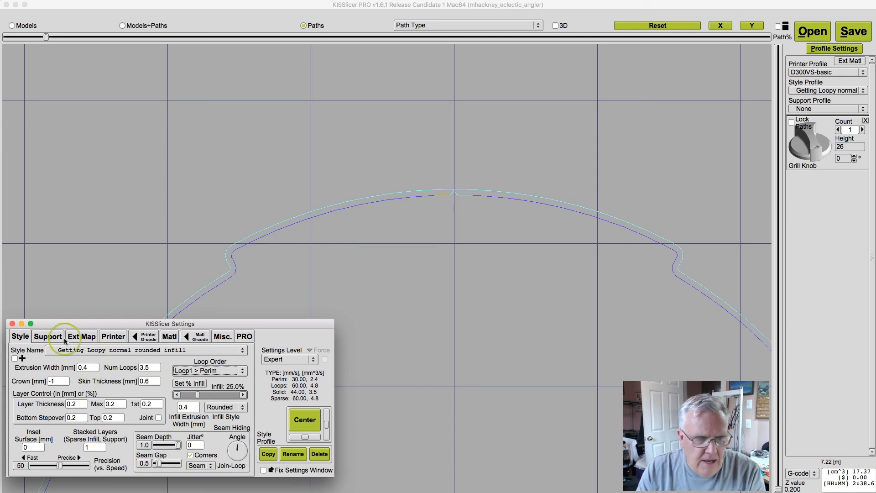
left_click(169, 337)
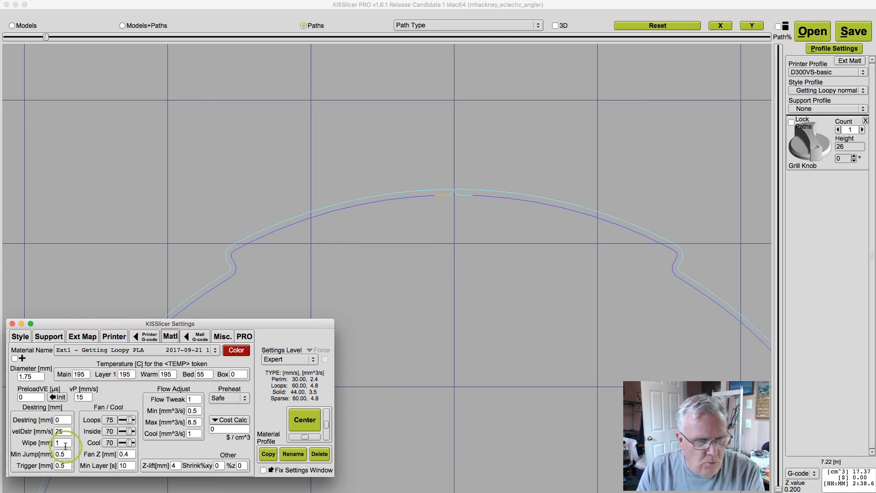
left_click(20, 337)
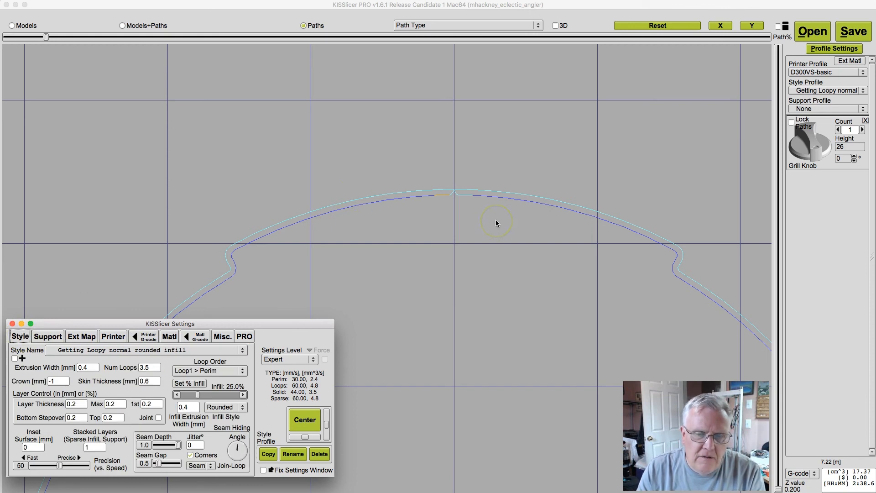
Extend the displayed path portion past the perimeter to include part of the next inner loop
left_click(551, 202)
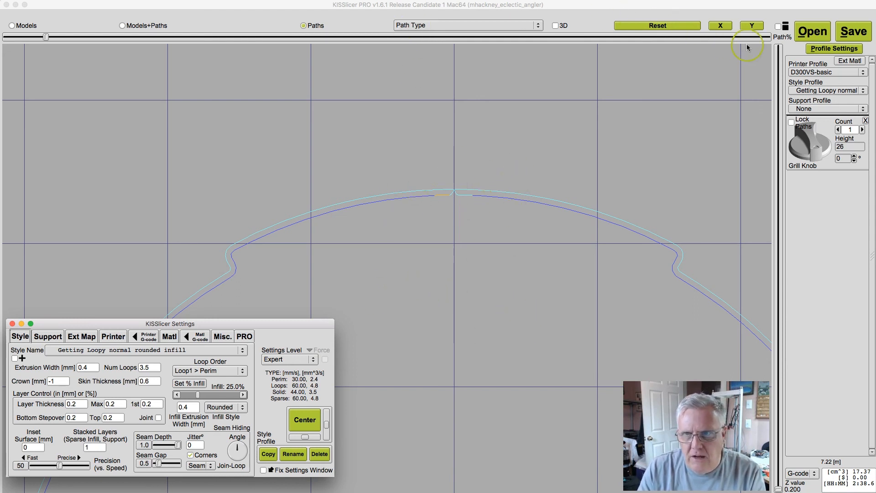
mouse_move(41, 35)
left_mouse_down()
mouse_move(23, 36)
mouse_move(55, 36)
mouse_move(5, 42)
mouse_move(55, 38)
left_mouse_up()
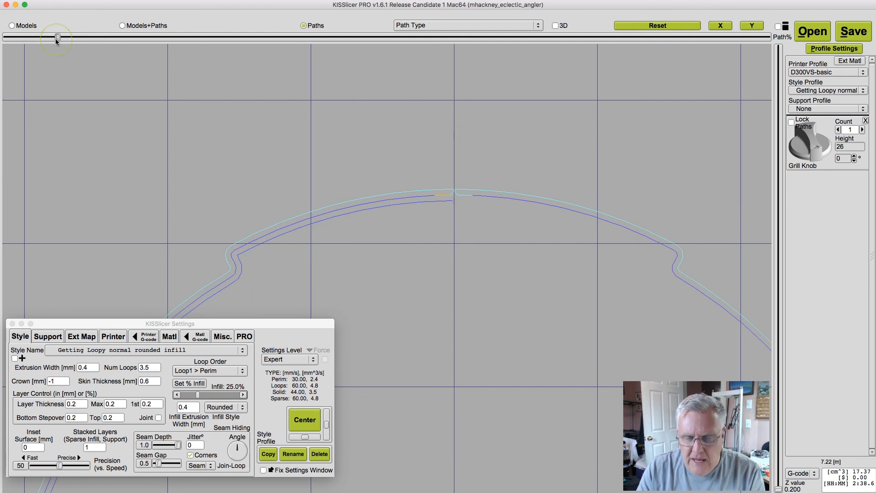